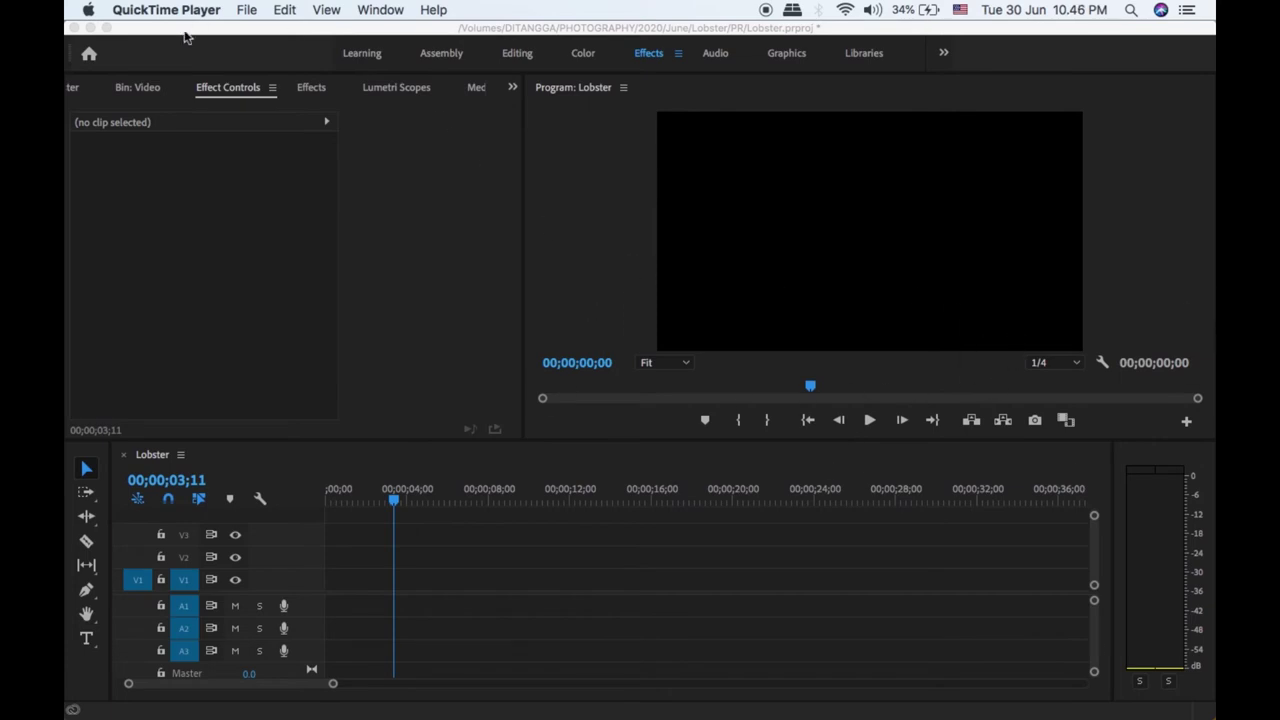
Bring up the Project: Lobster panel listing the Video bin and Transparent Video item
click(512, 88)
click(513, 88)
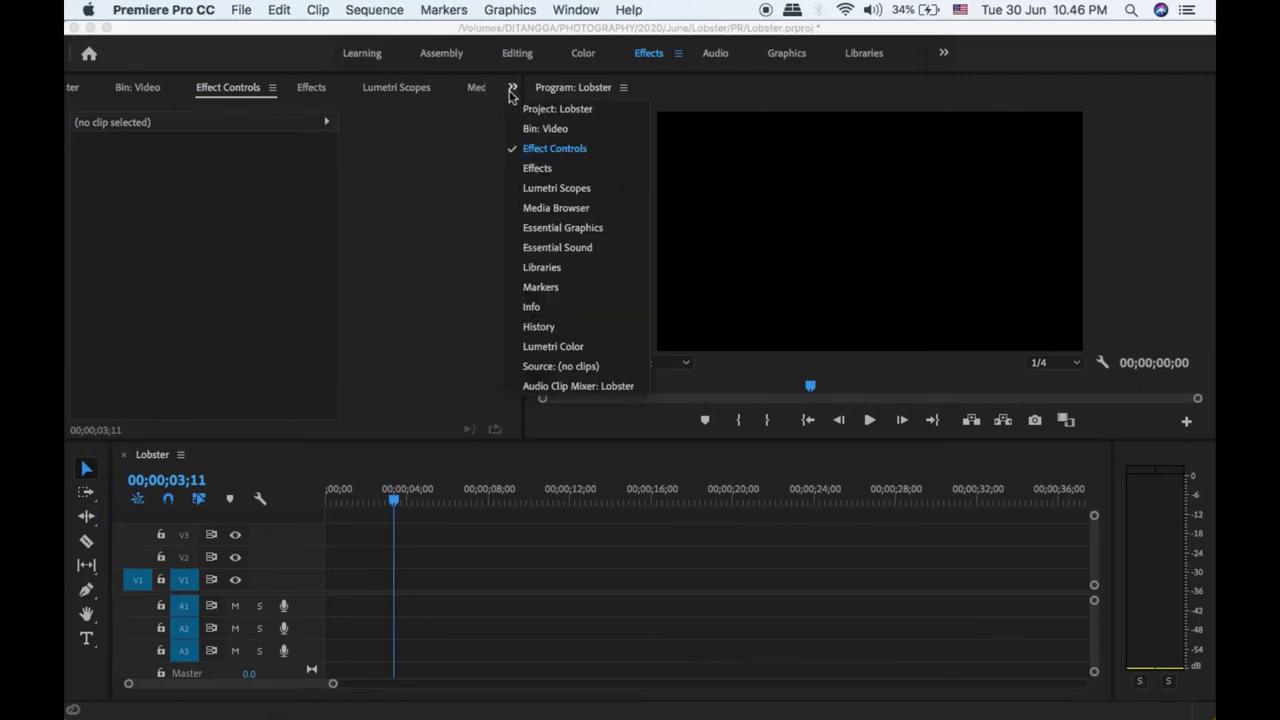
click(520, 107)
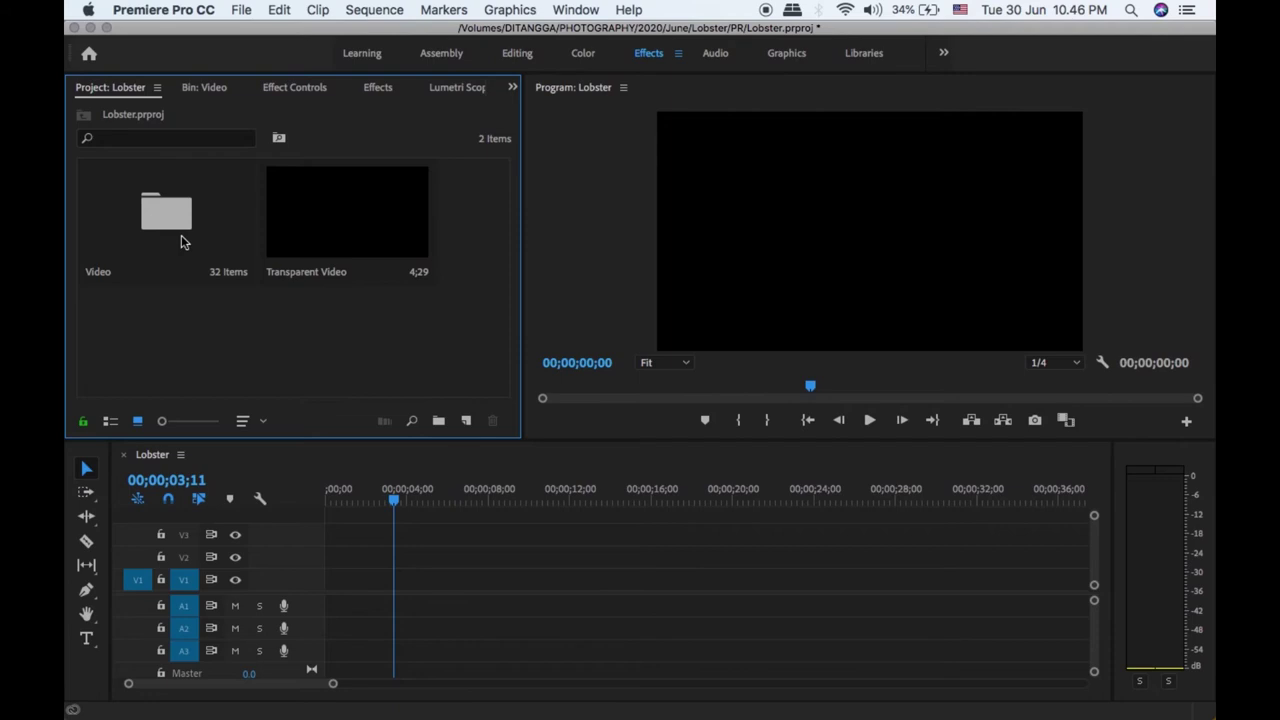
Drop MAH02169.MP4 and MAH02168.MP4 from the Video bin onto V1 at 0;00, then fit the timeline
double_click(183, 241)
click(309, 270)
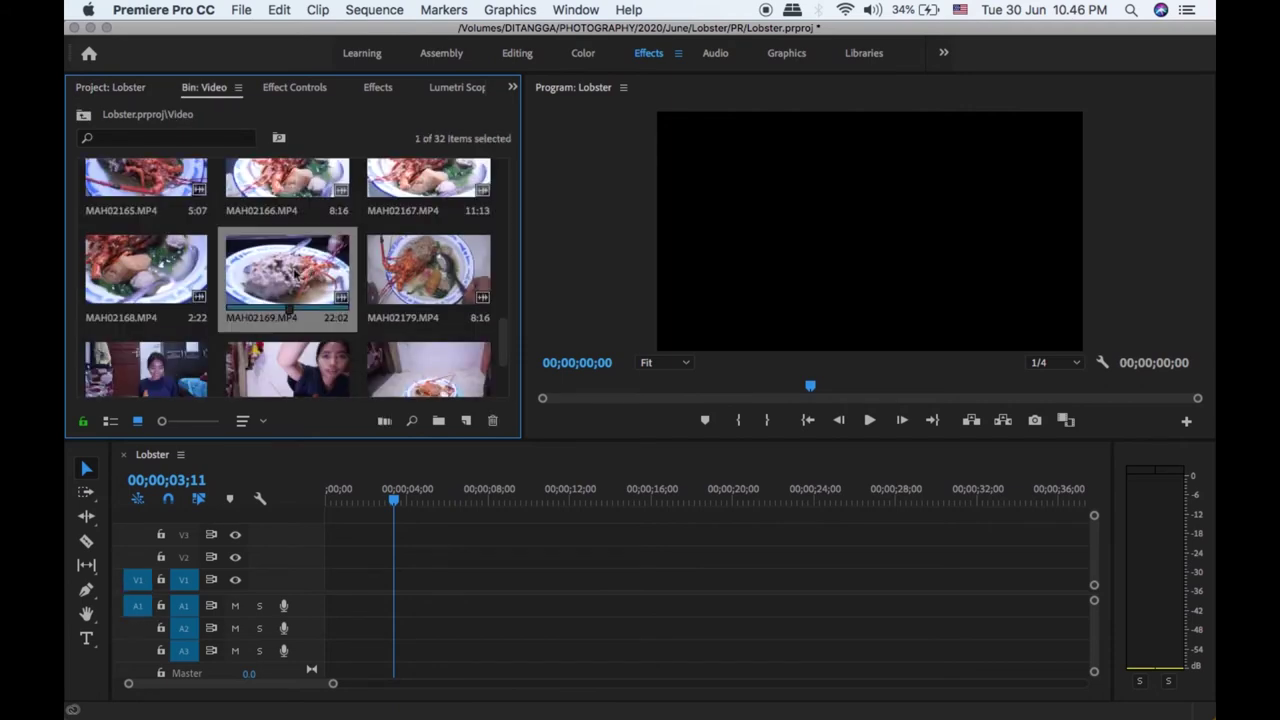
shift+click(140, 268)
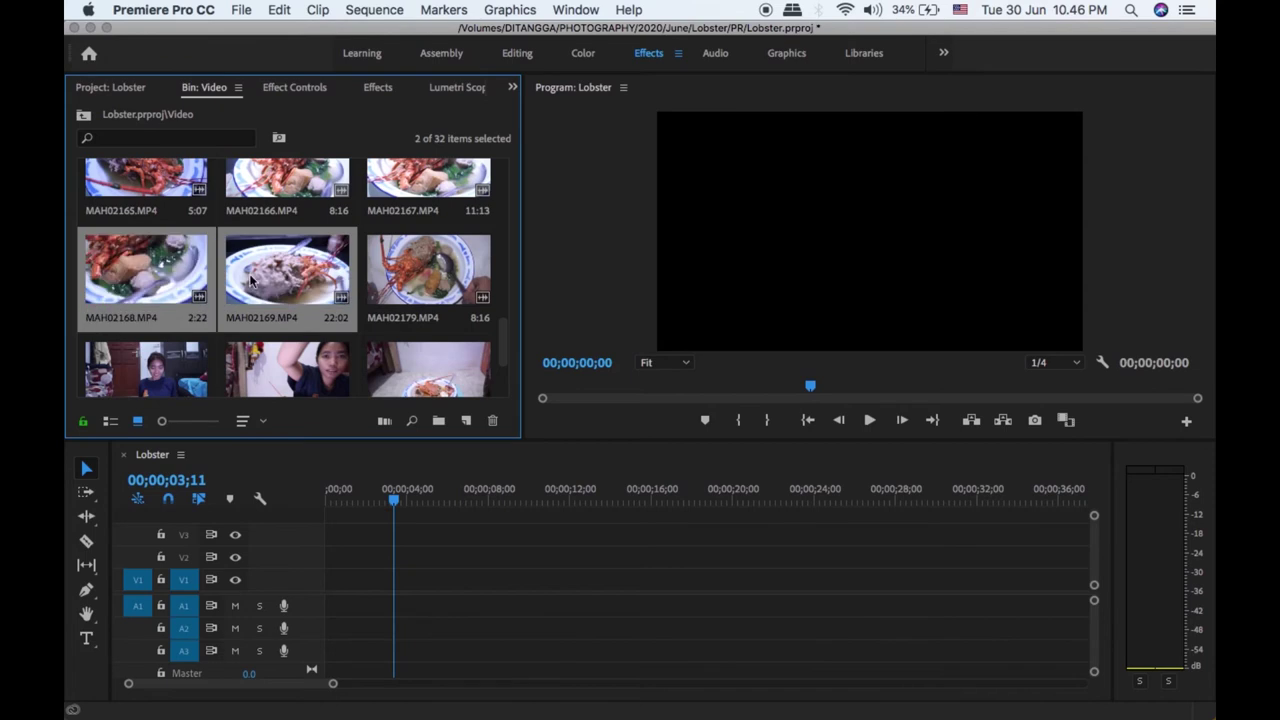
drag(250, 282, 340, 578)
key(Home)
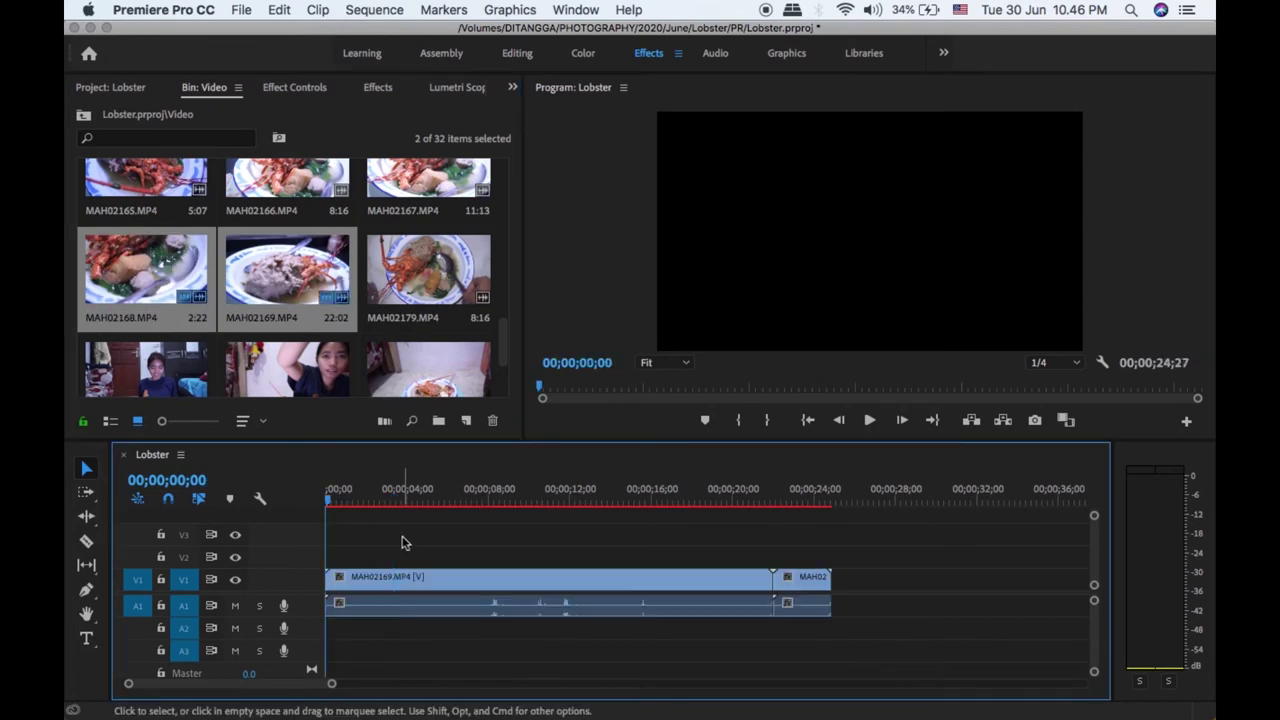
key(minus)
key(minus)
key(minus)
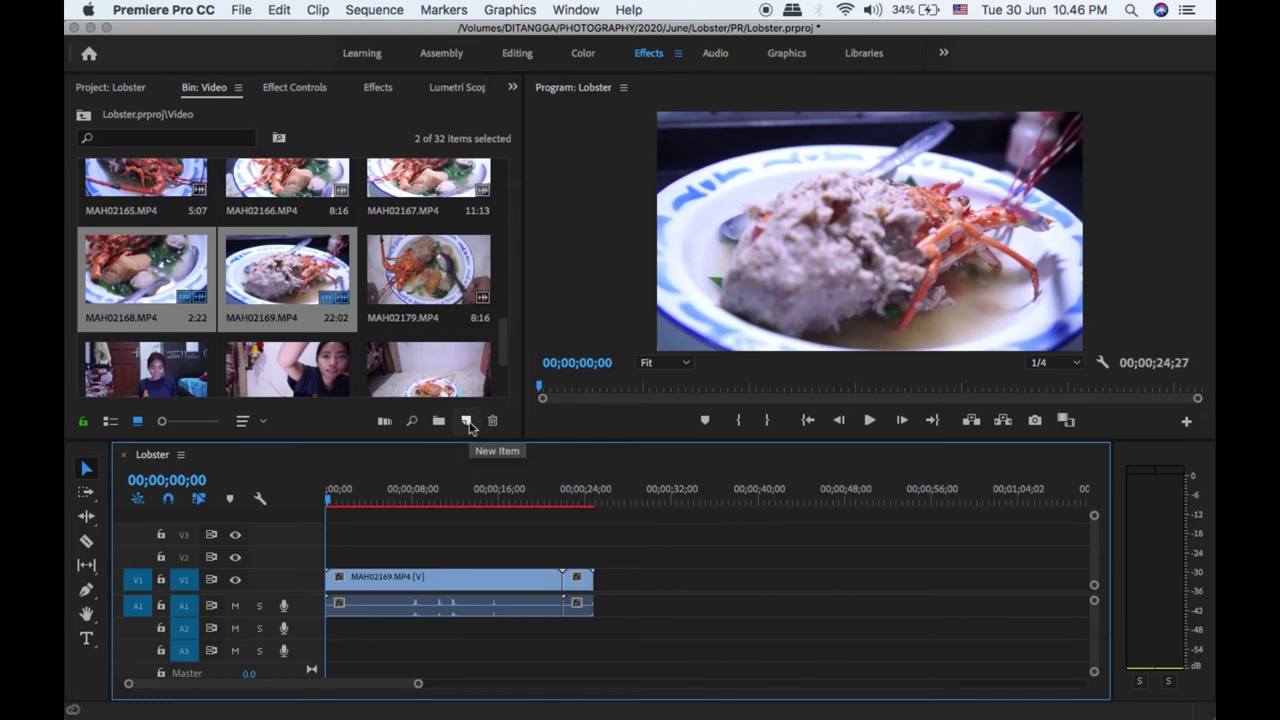
Create a 1920×1080 Transparent Video and place it on V2 above the lobster clip from 0;00
click(467, 421)
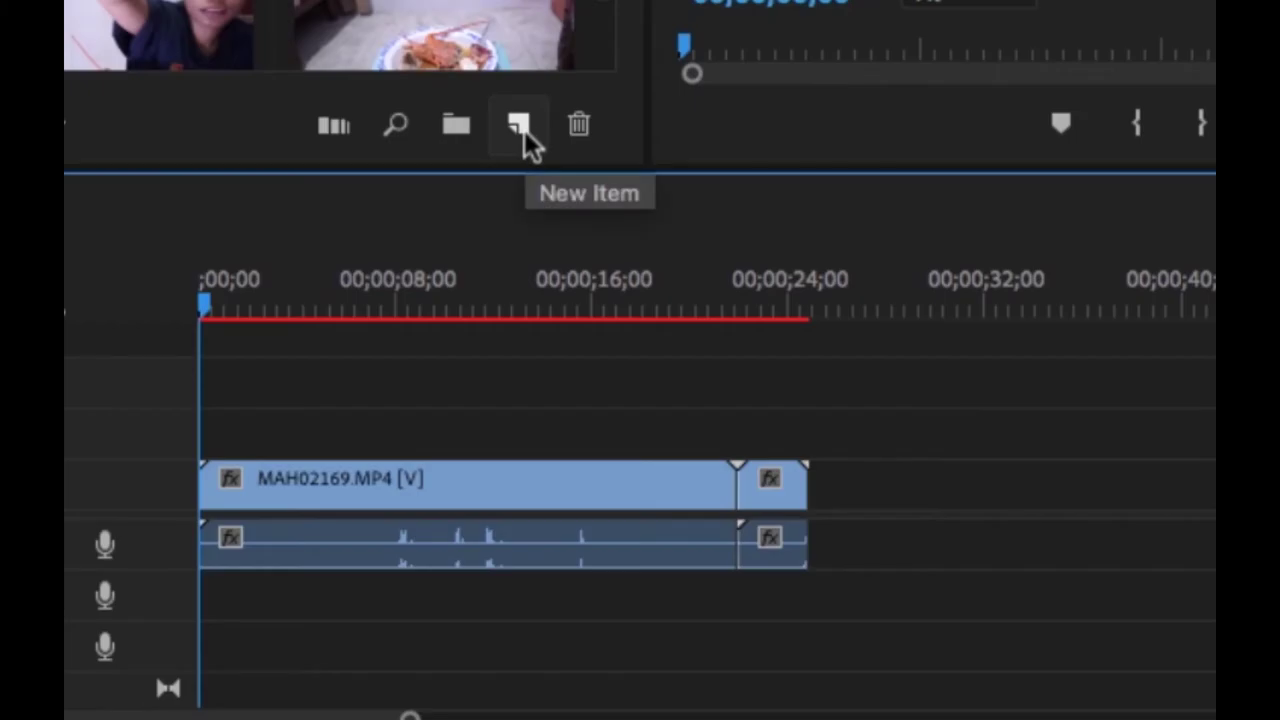
click(524, 128)
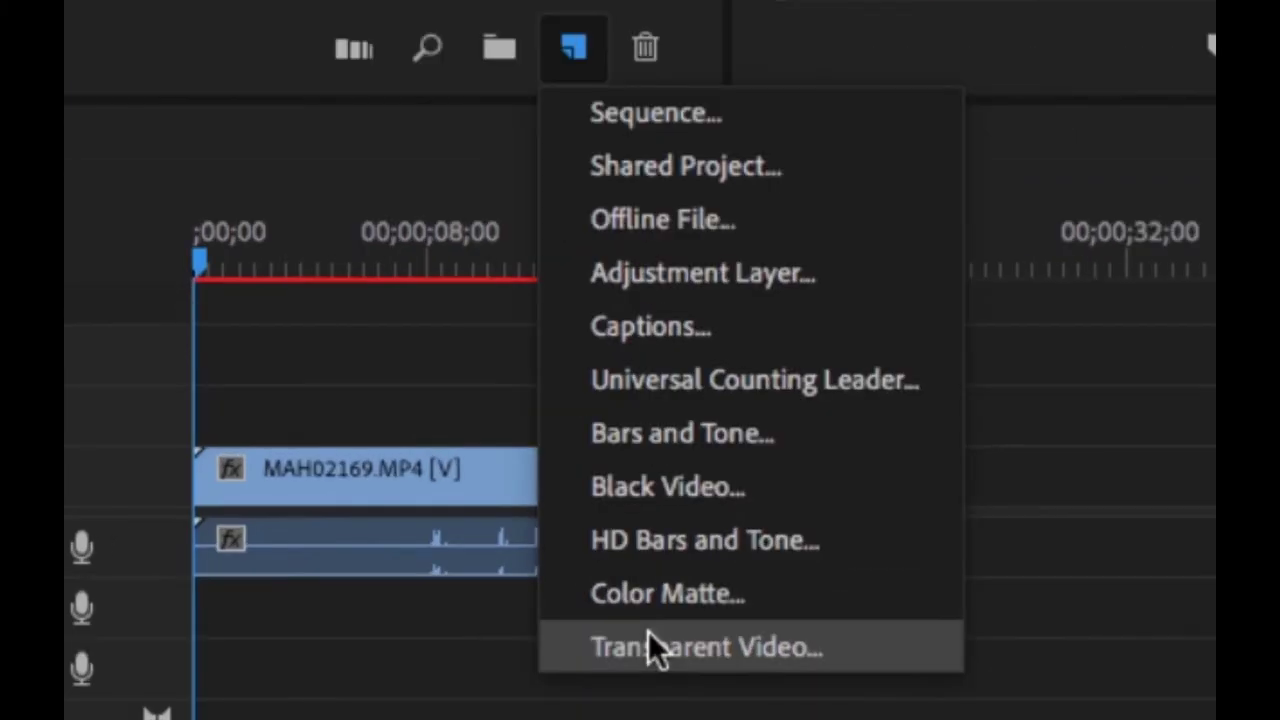
click(650, 643)
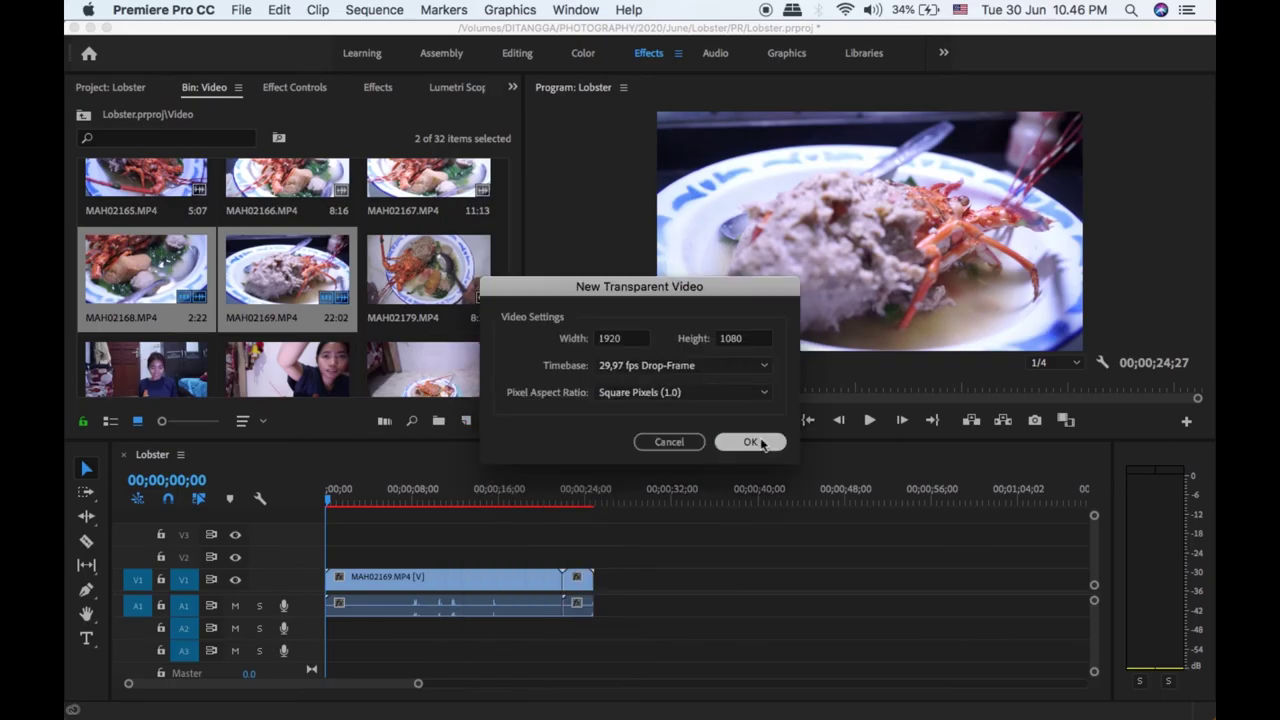
click(757, 442)
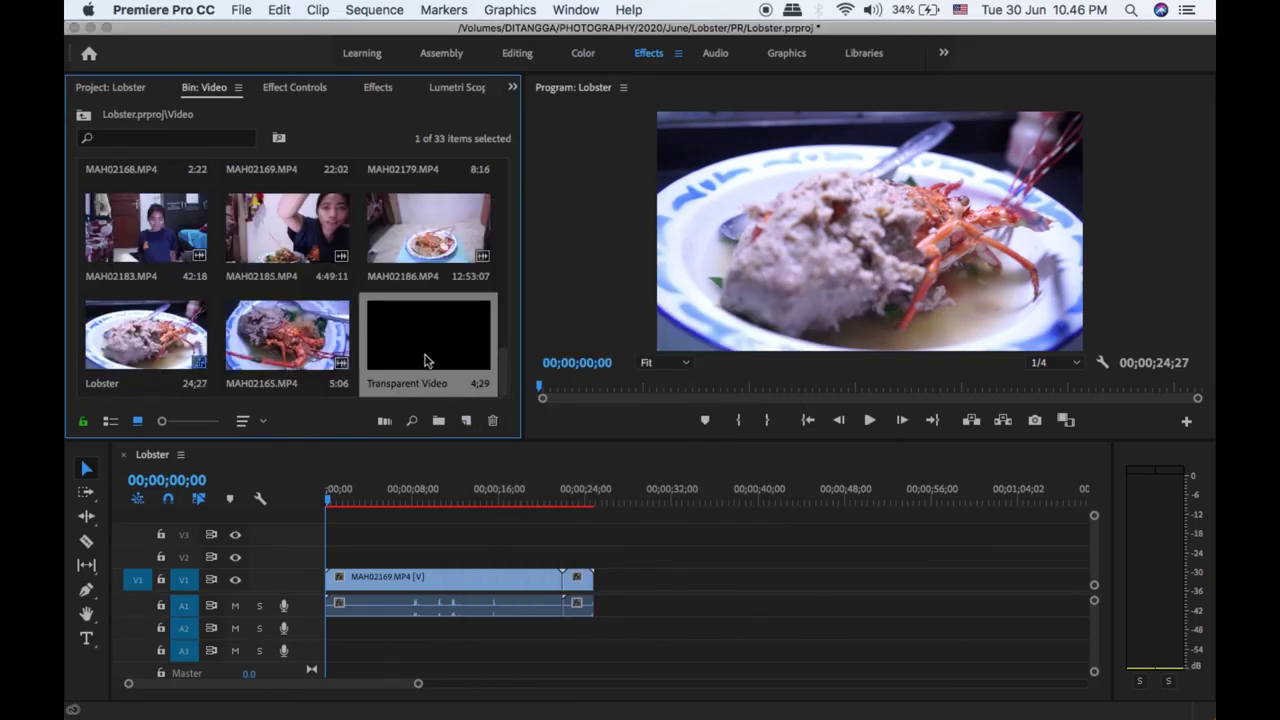
mouse_move(406, 484)
mouse_down()
mouse_move(360, 554)
mouse_move(601, 556)
mouse_up()
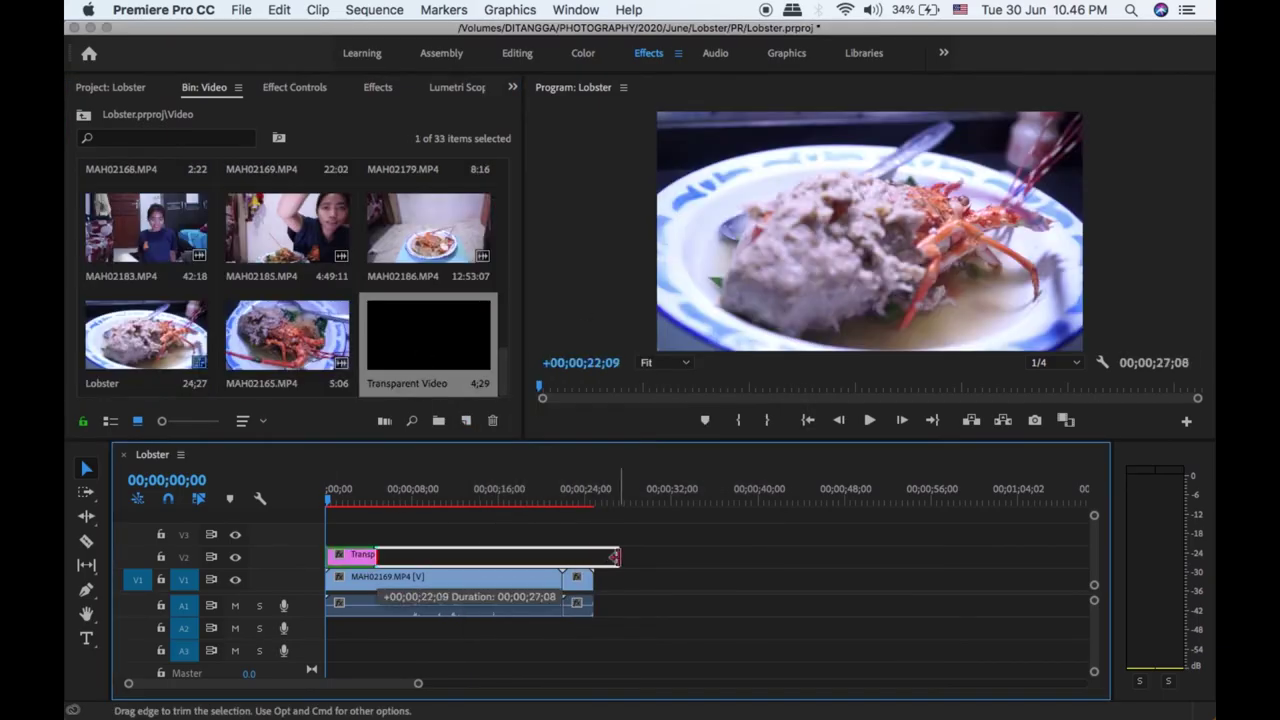
click(424, 554)
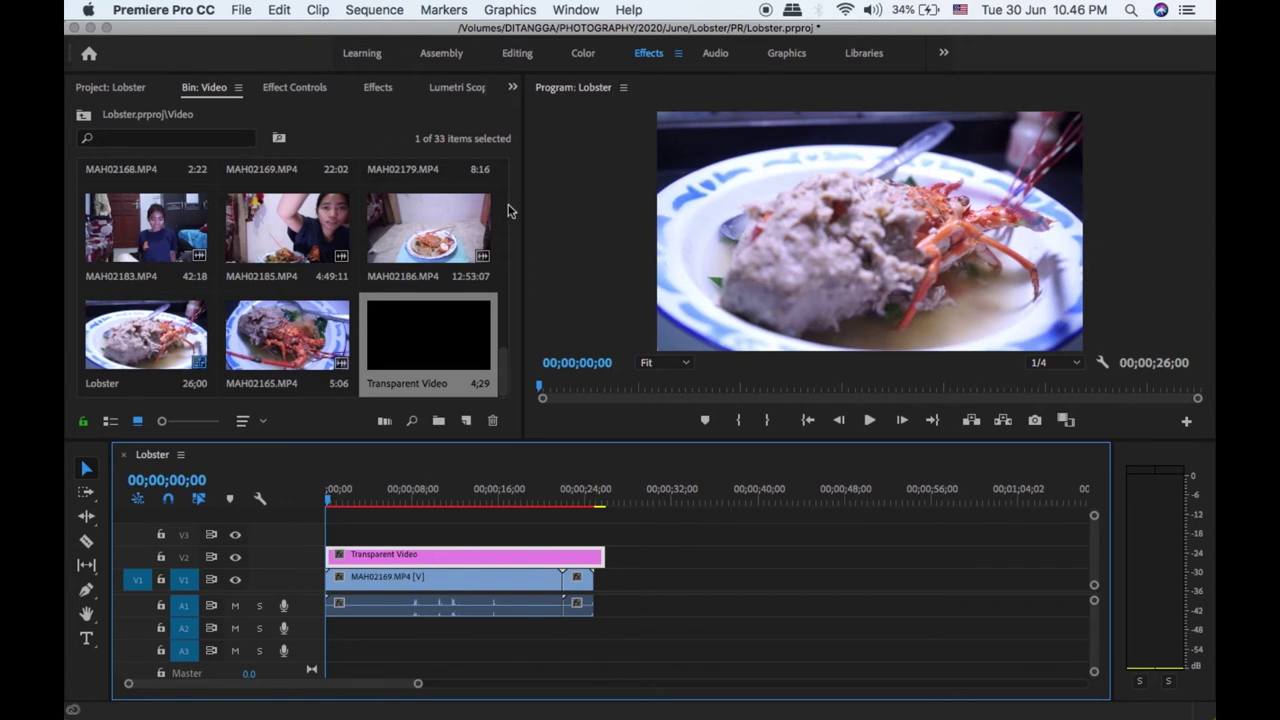
Search the Effects panel for 'grid' and apply the Grid effect to the Transparent Video on V2
click(382, 90)
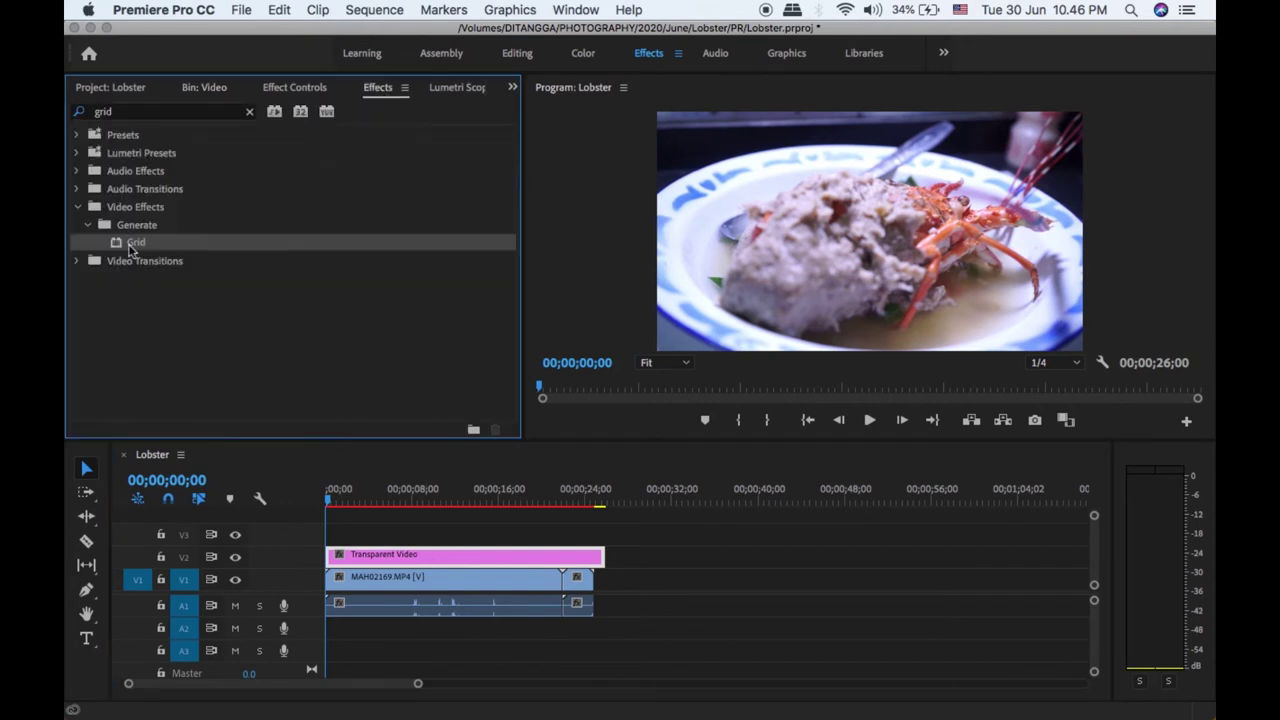
click(170, 112)
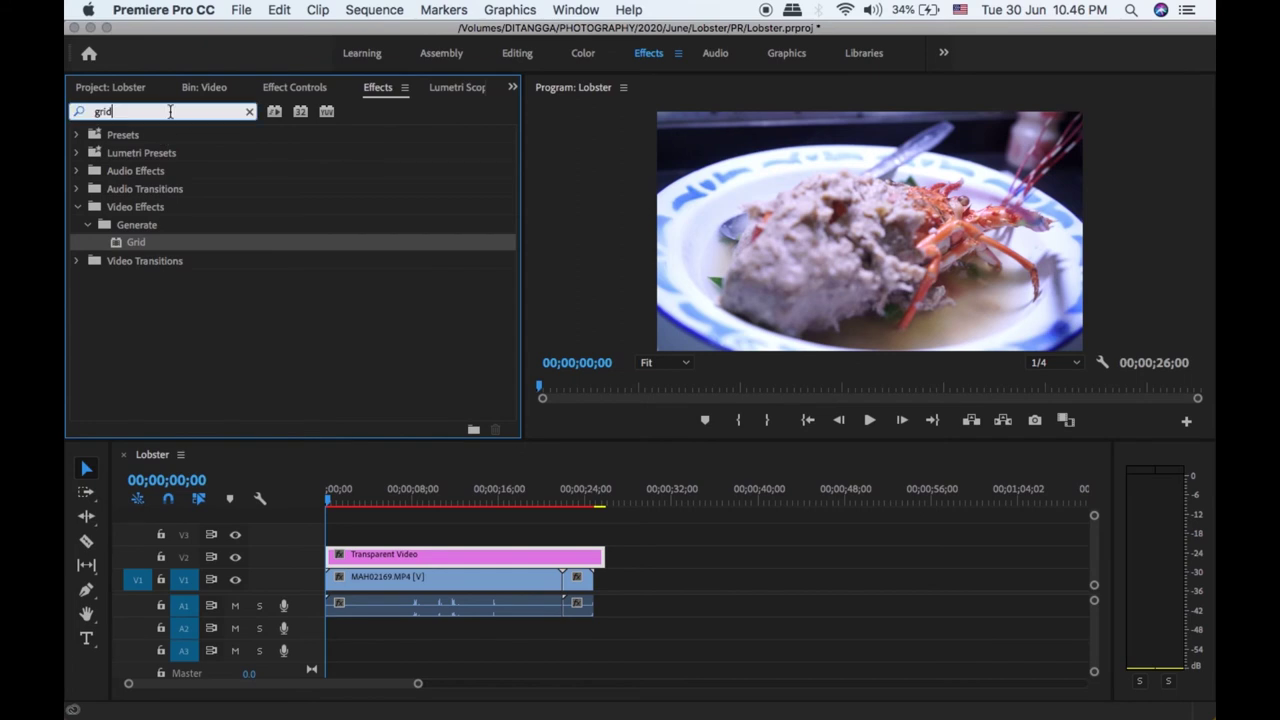
key(BackSpace)
key(BackSpace)
text(id)
drag(135, 249, 347, 560)
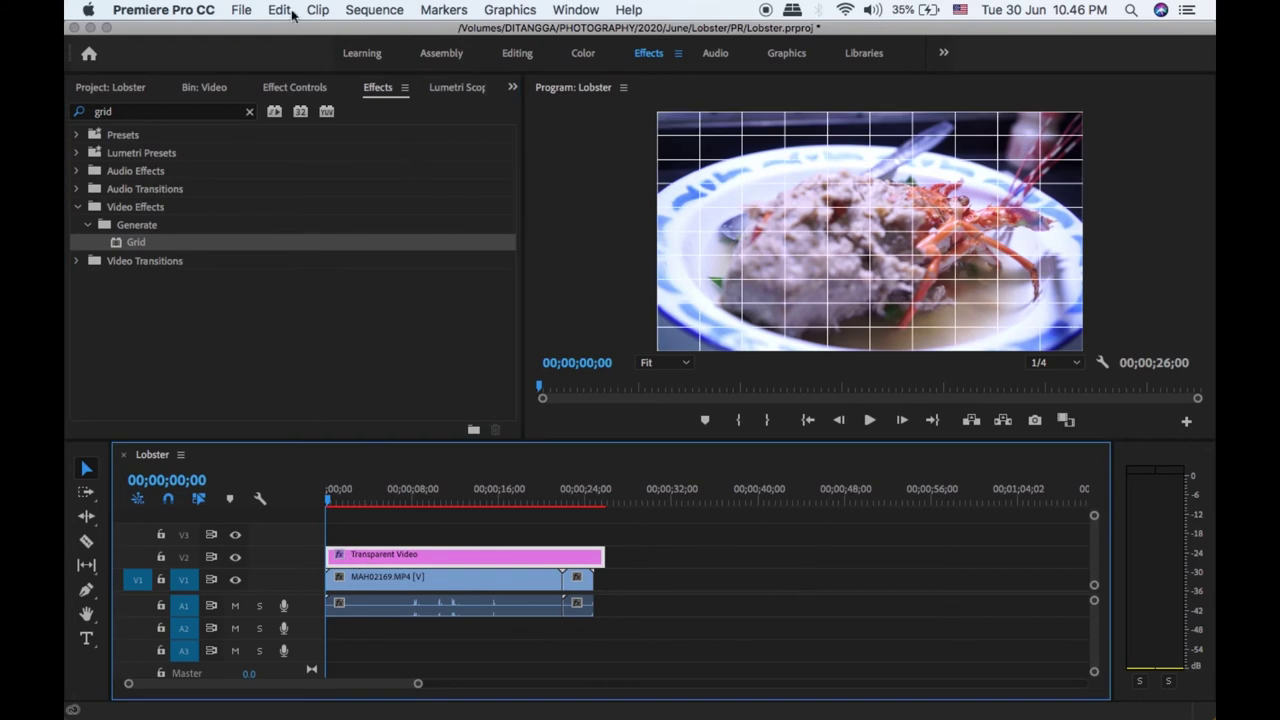
Adjust the Grid effect's cell size to width 319 and height 179 in Effect Controls
click(287, 87)
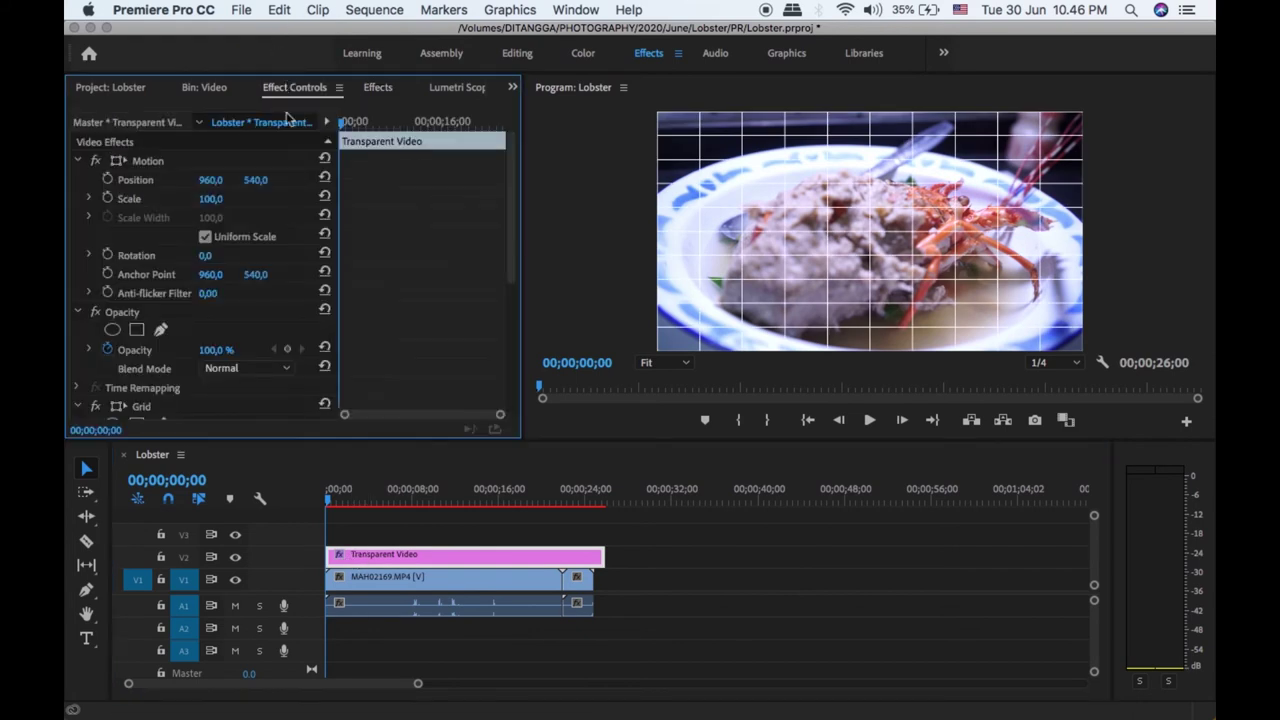
scroll(514, 272, down, 5)
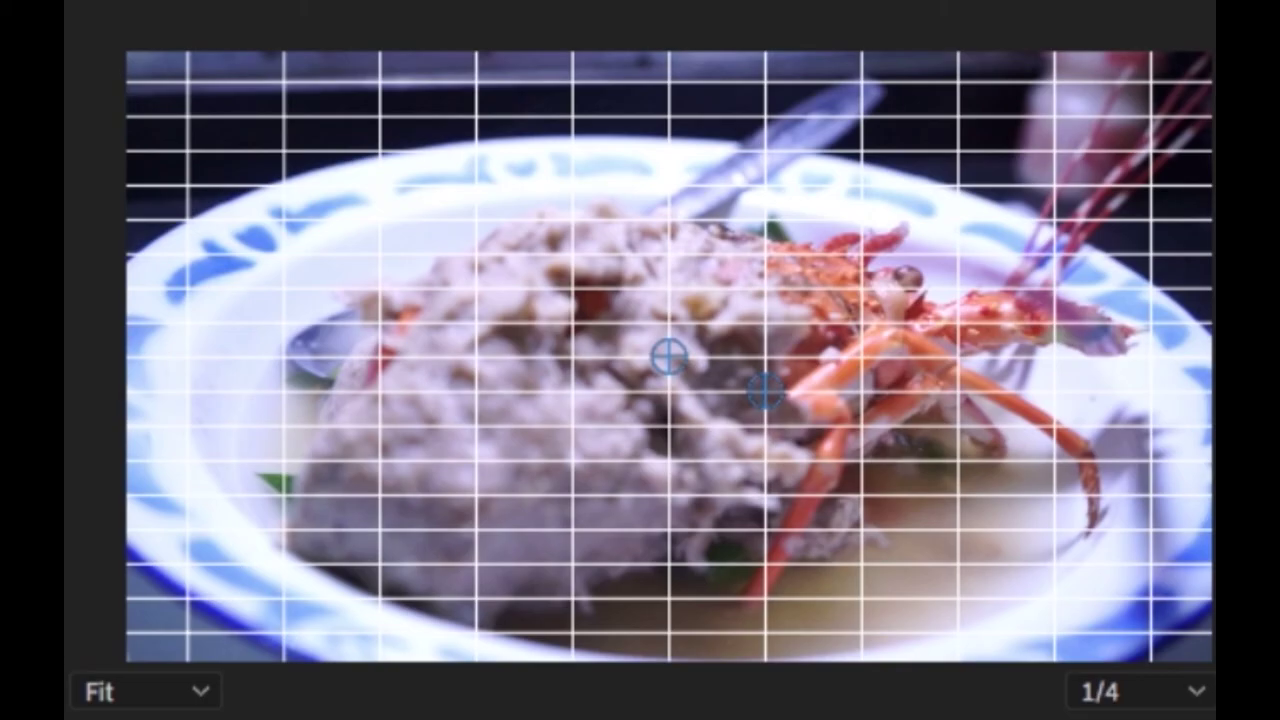
mouse_move(230, 258)
mouse_down()
mouse_move(206, 262)
mouse_move(260, 258)
mouse_move(198, 260)
mouse_move(250, 277)
mouse_move(180, 258)
mouse_move(200, 258)
mouse_up()
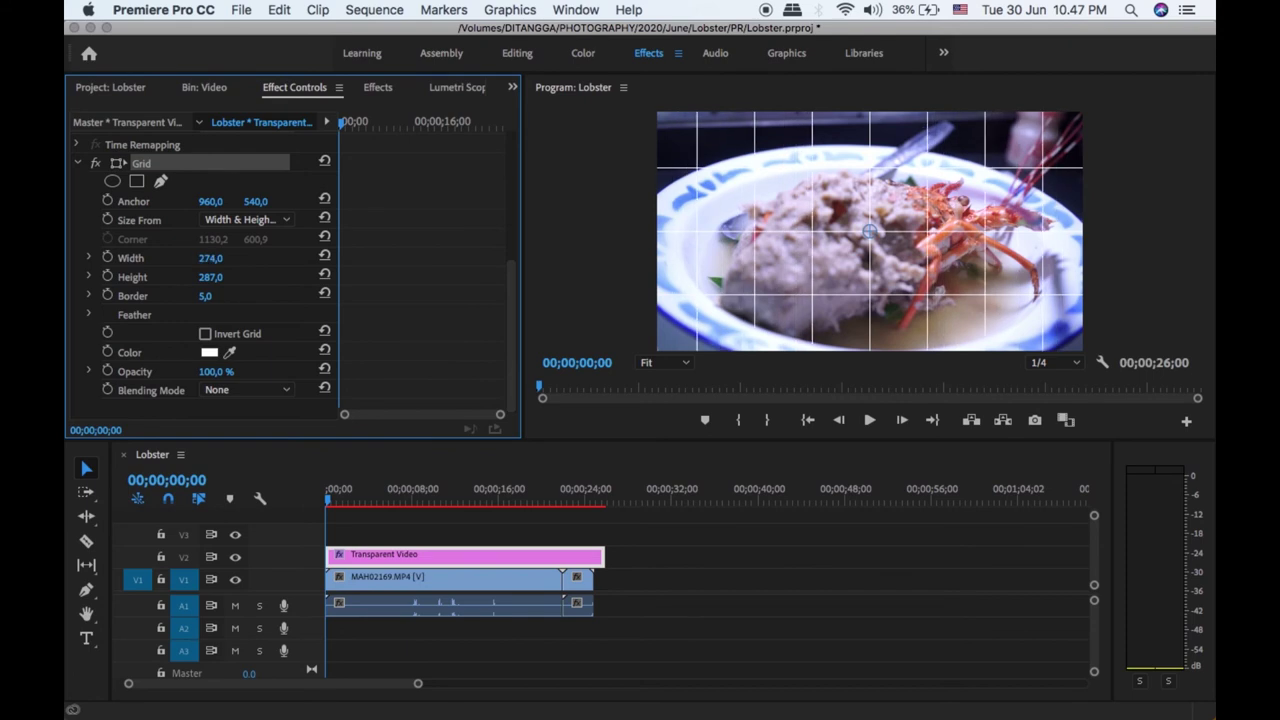
mouse_move(210, 258)
mouse_down()
mouse_move(226, 258)
mouse_move(212, 258)
mouse_up()
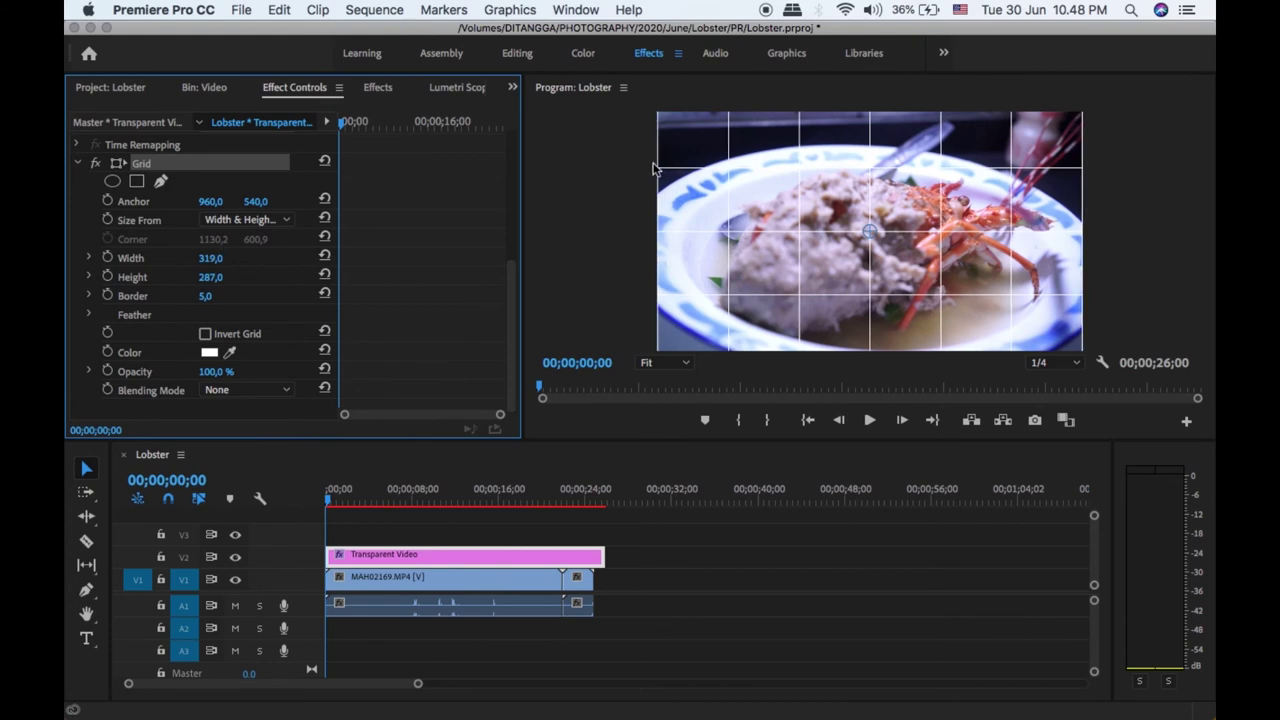
drag(210, 280, 206, 266)
mouse_move(210, 277)
mouse_down()
mouse_move(190, 277)
mouse_move(211, 277)
mouse_up()
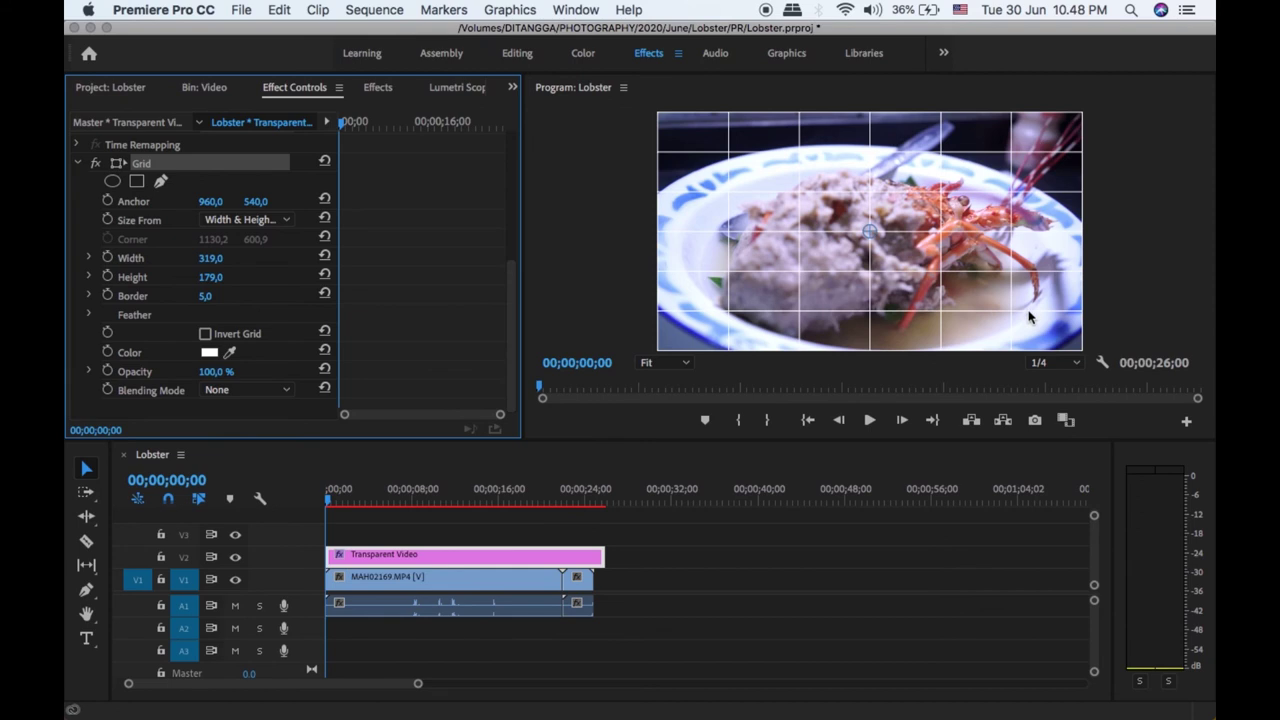
Set the Grid border thickness to 10
drag(206, 296, 257, 296)
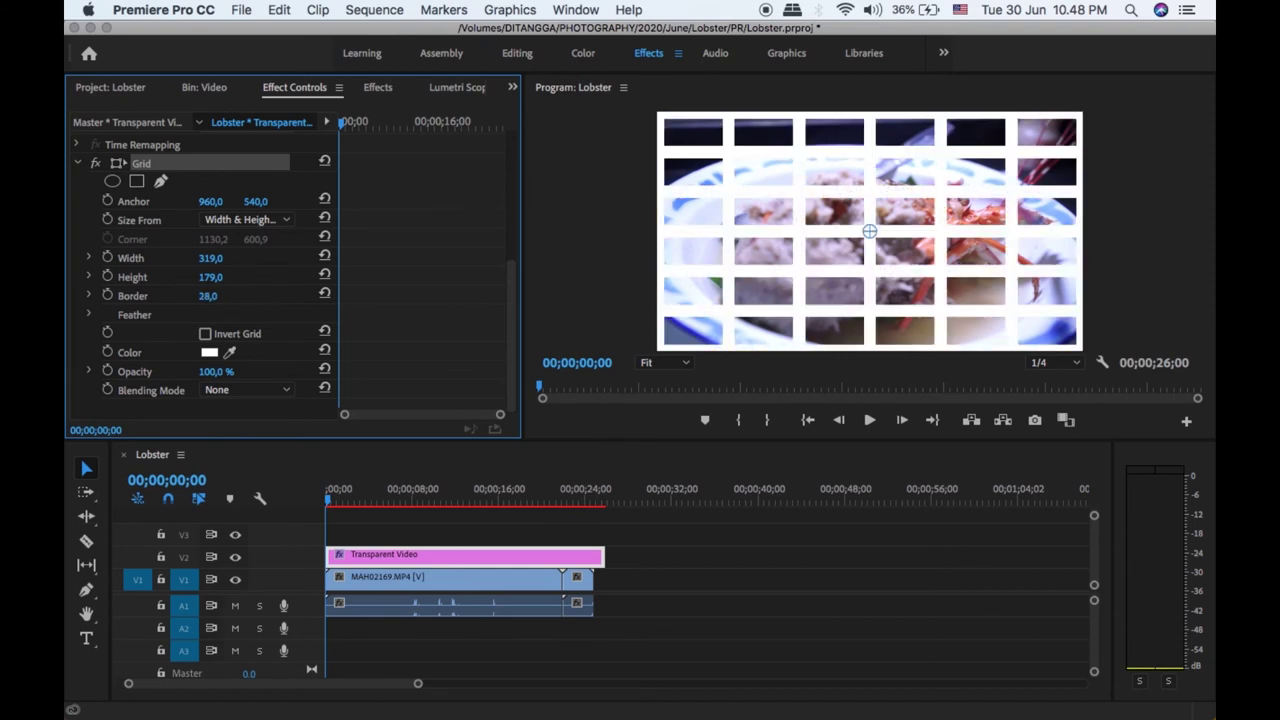
click(207, 296)
text(10)
key(Return)
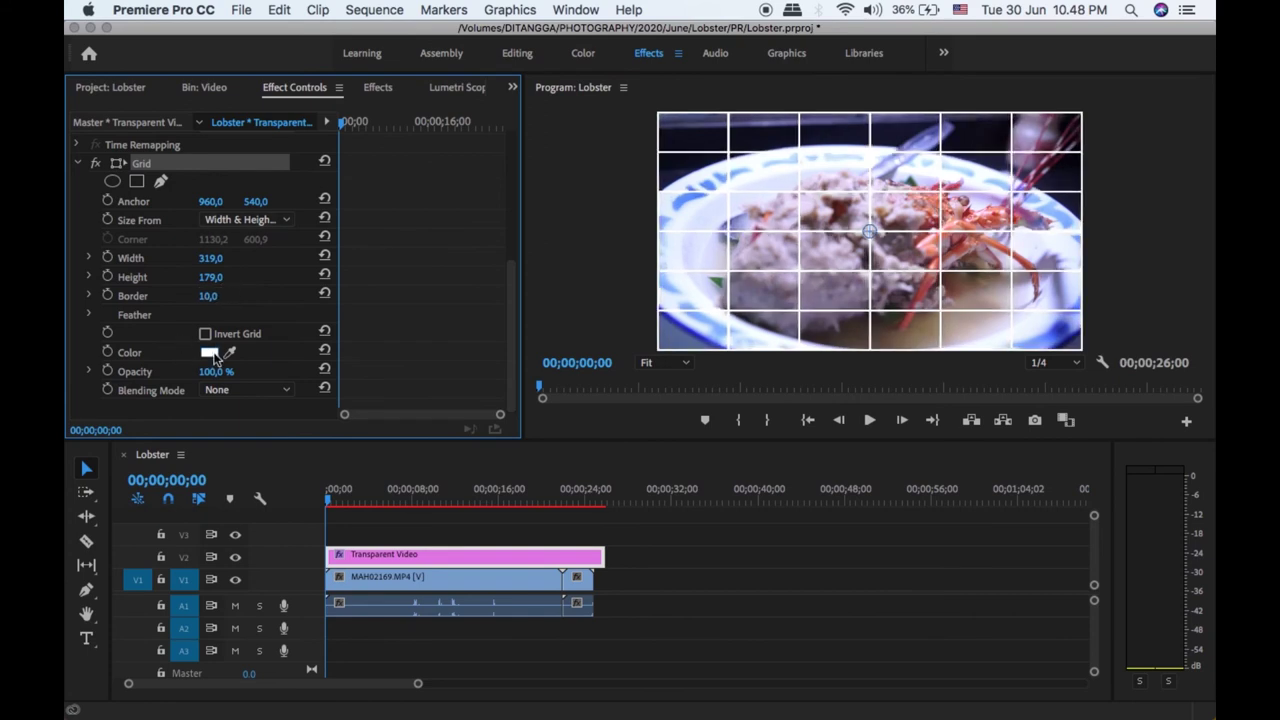
click(91, 315)
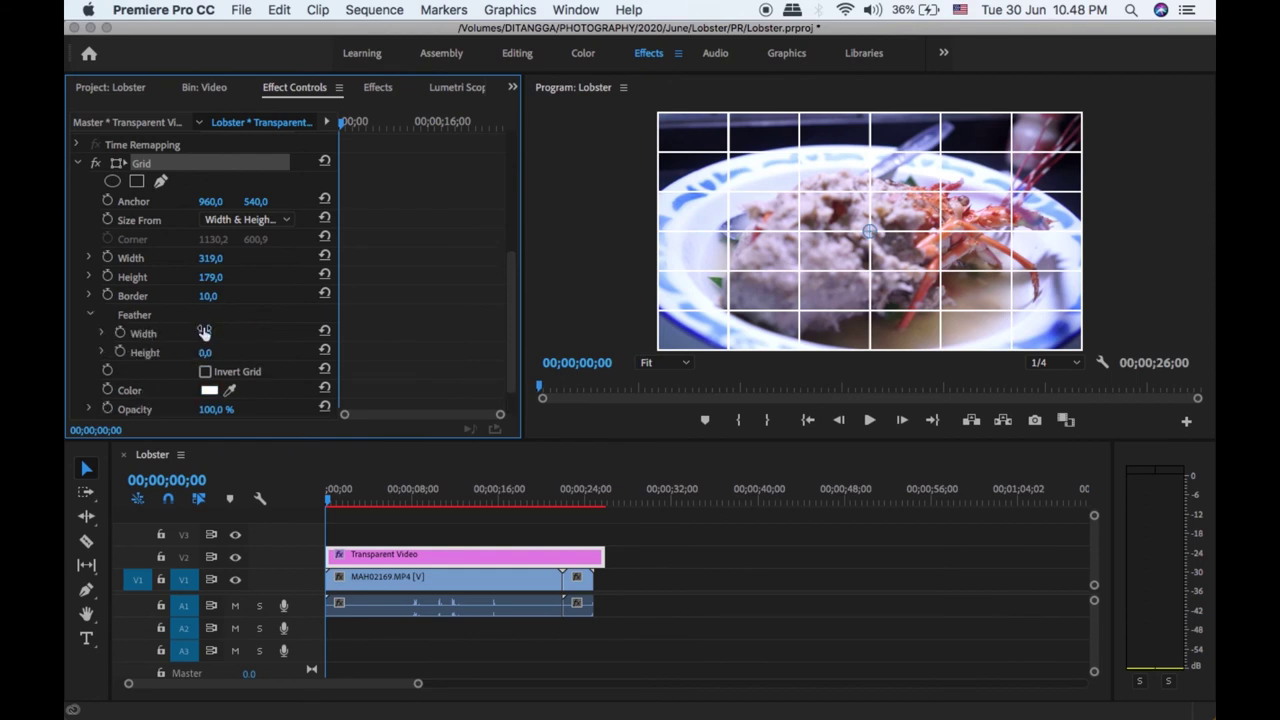
drag(204, 334, 190, 334)
click(88, 317)
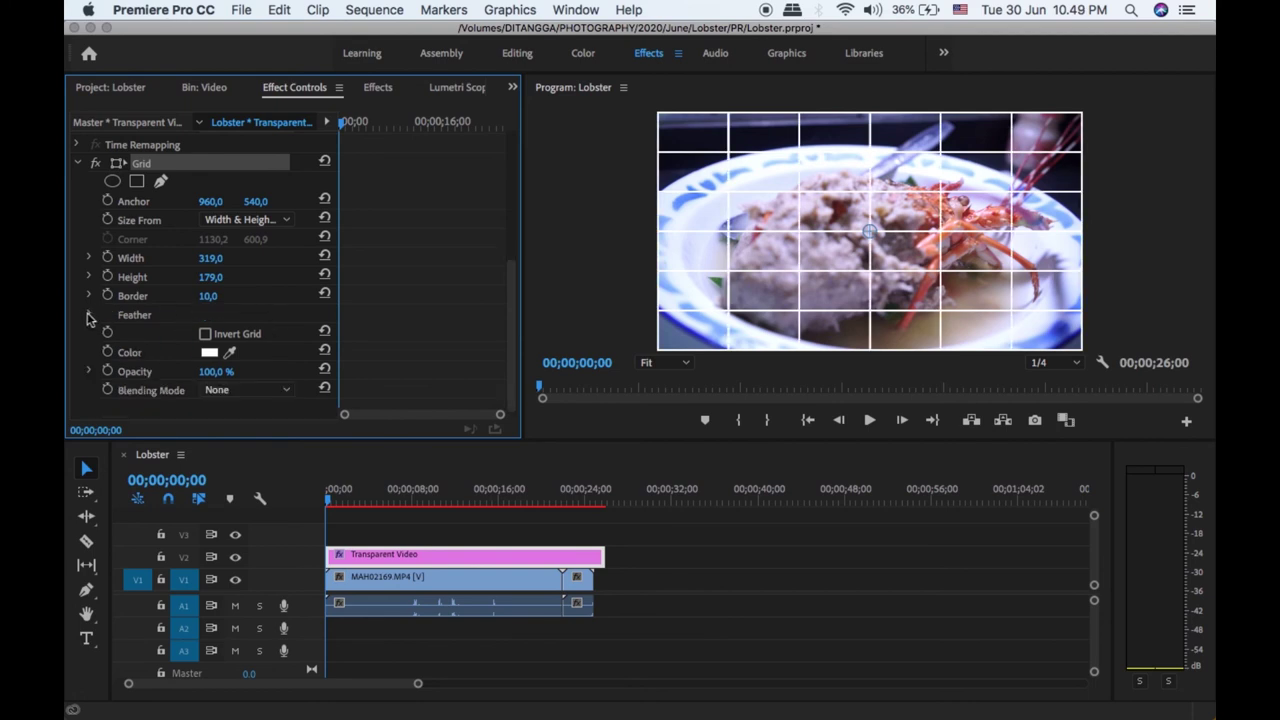
click(205, 334)
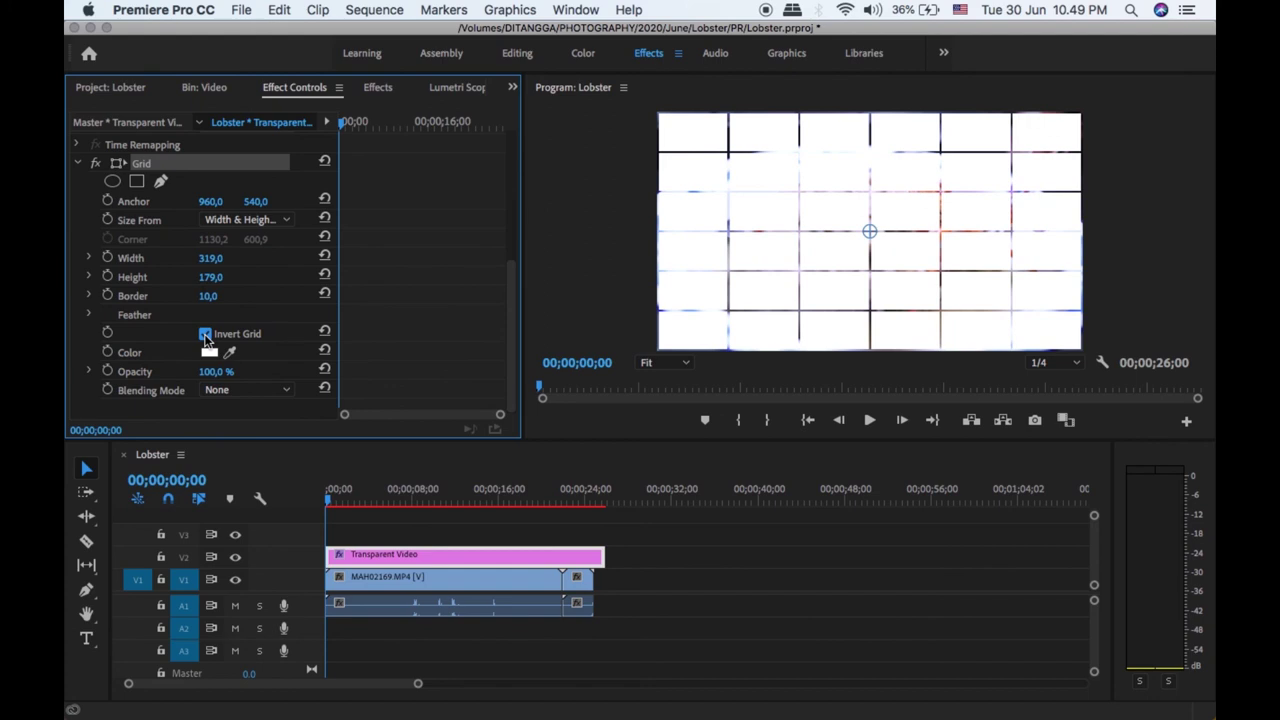
click(206, 336)
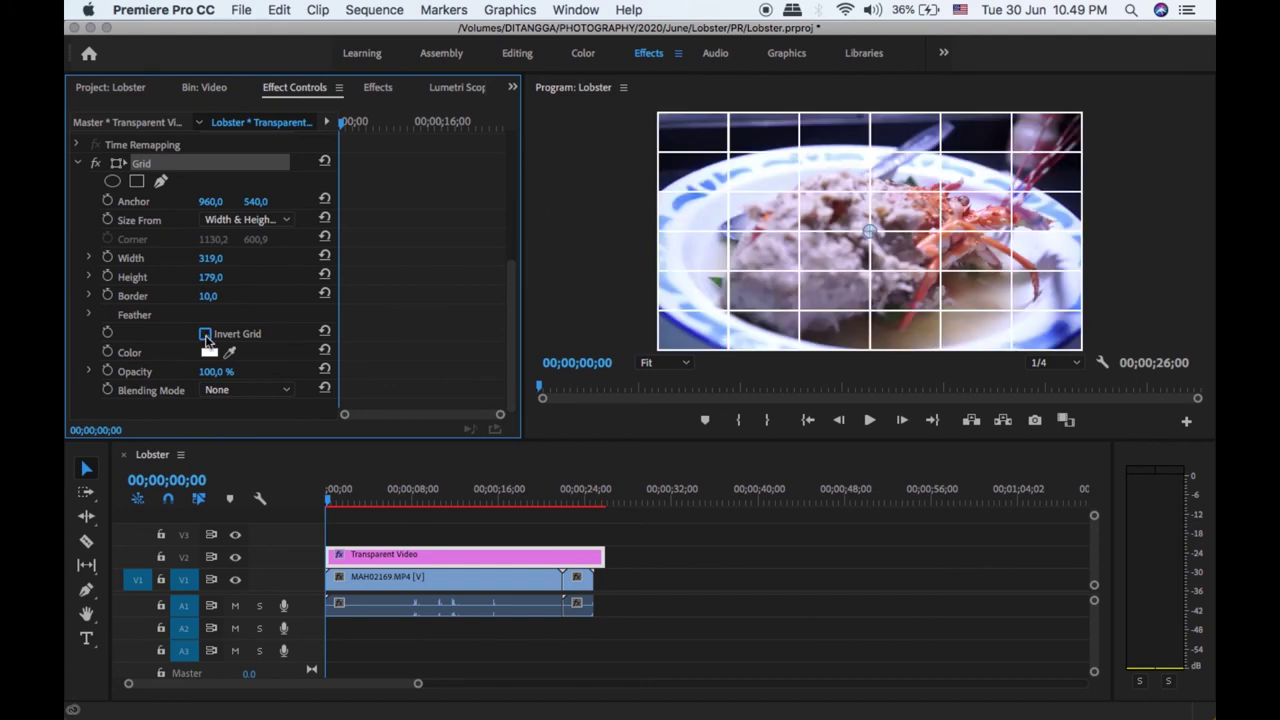
click(205, 335)
click(206, 336)
Color the grid lines dark red (7A2B2B), then change them to blue 1225B8
click(209, 354)
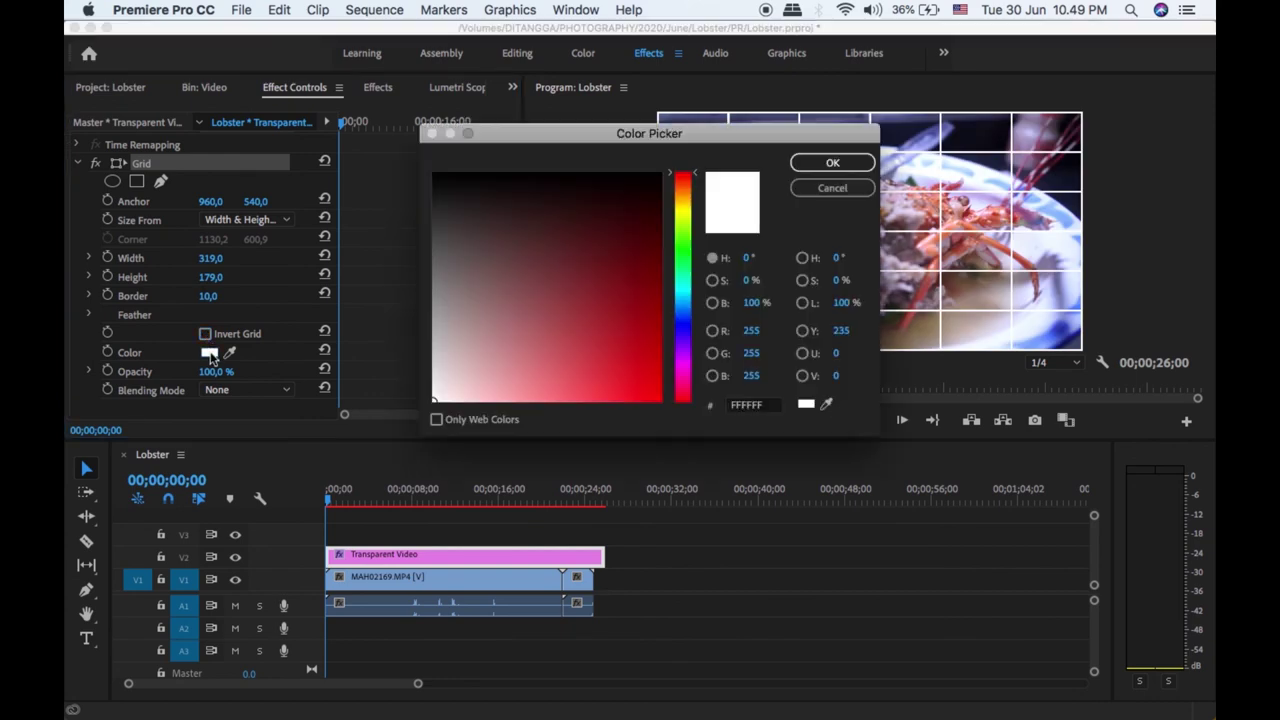
click(580, 282)
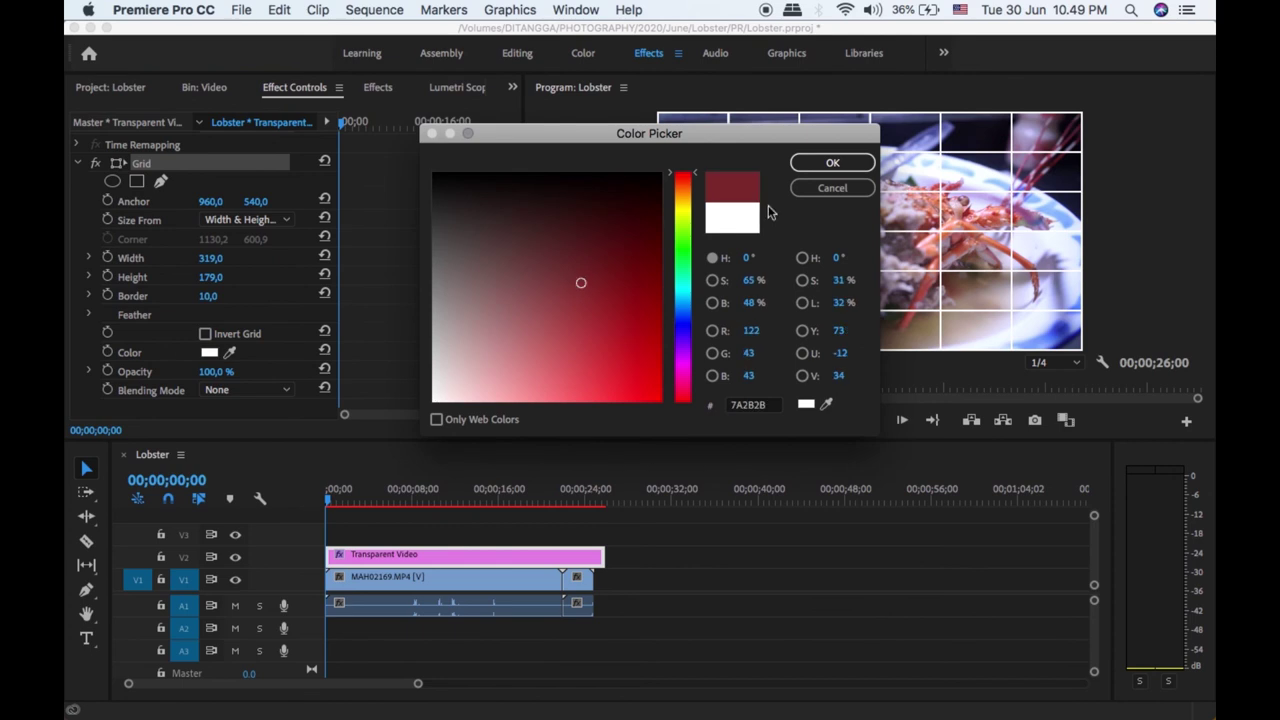
click(832, 162)
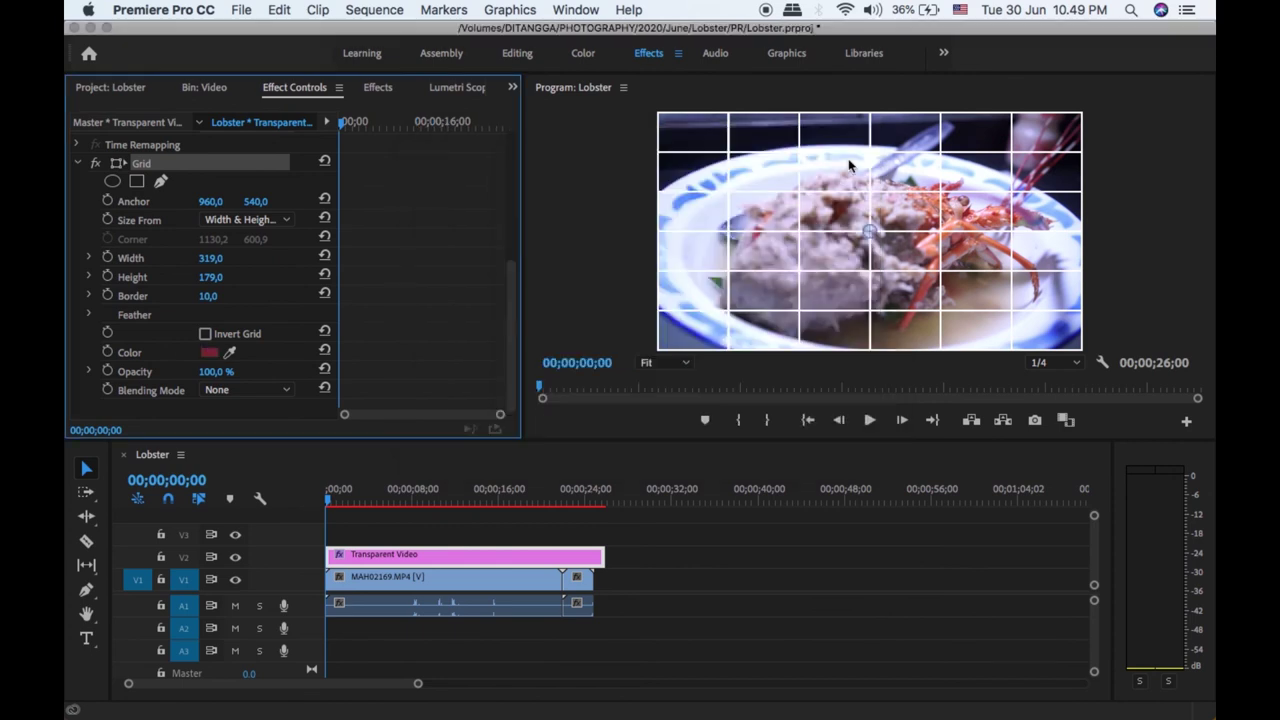
click(209, 352)
click(681, 322)
click(638, 338)
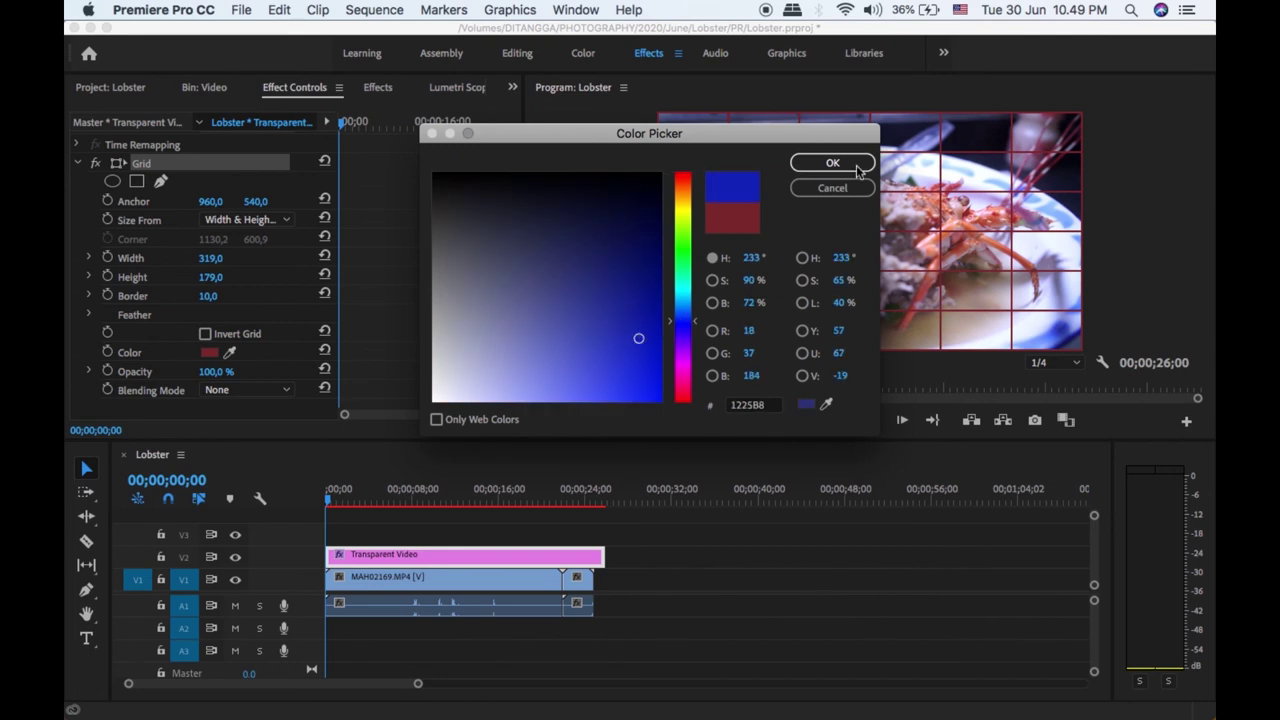
click(860, 166)
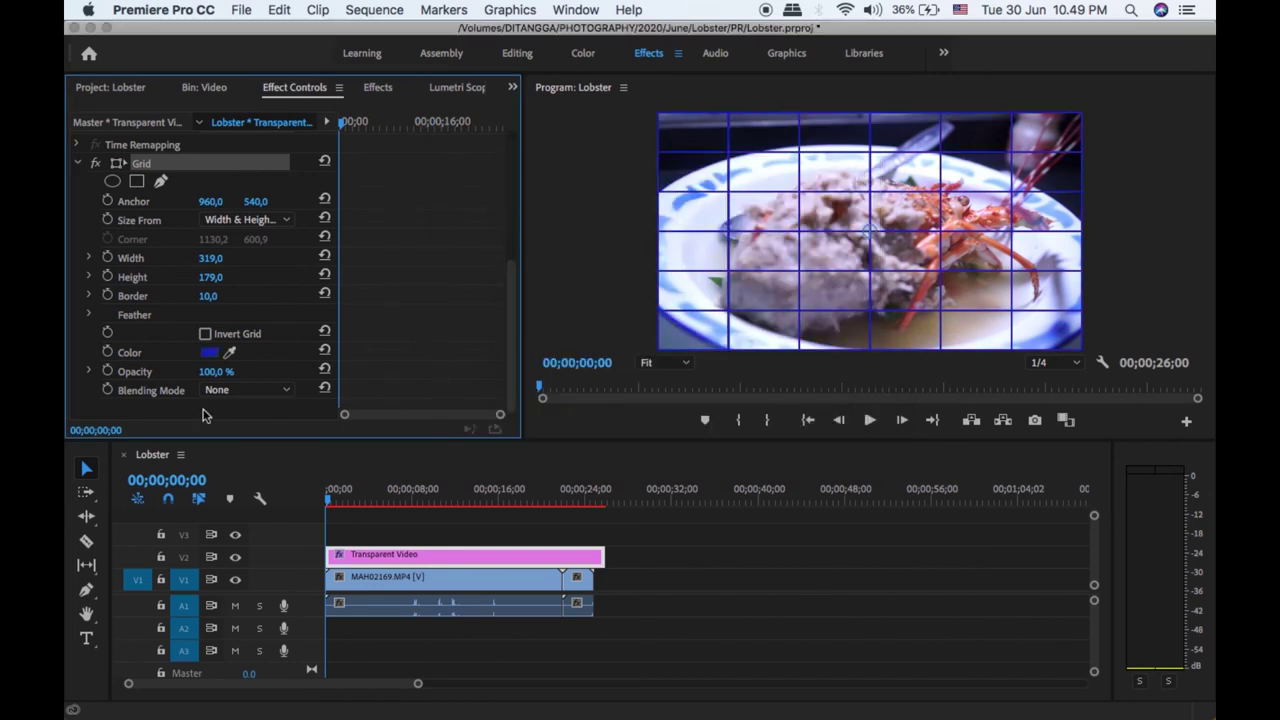
Lower the grid's opacity, move the grid layer to the top track, and put MAH02168 on V2
mouse_move(213, 375)
mouse_down()
mouse_move(160, 375)
mouse_move(225, 371)
mouse_up()
drag(388, 556, 409, 517)
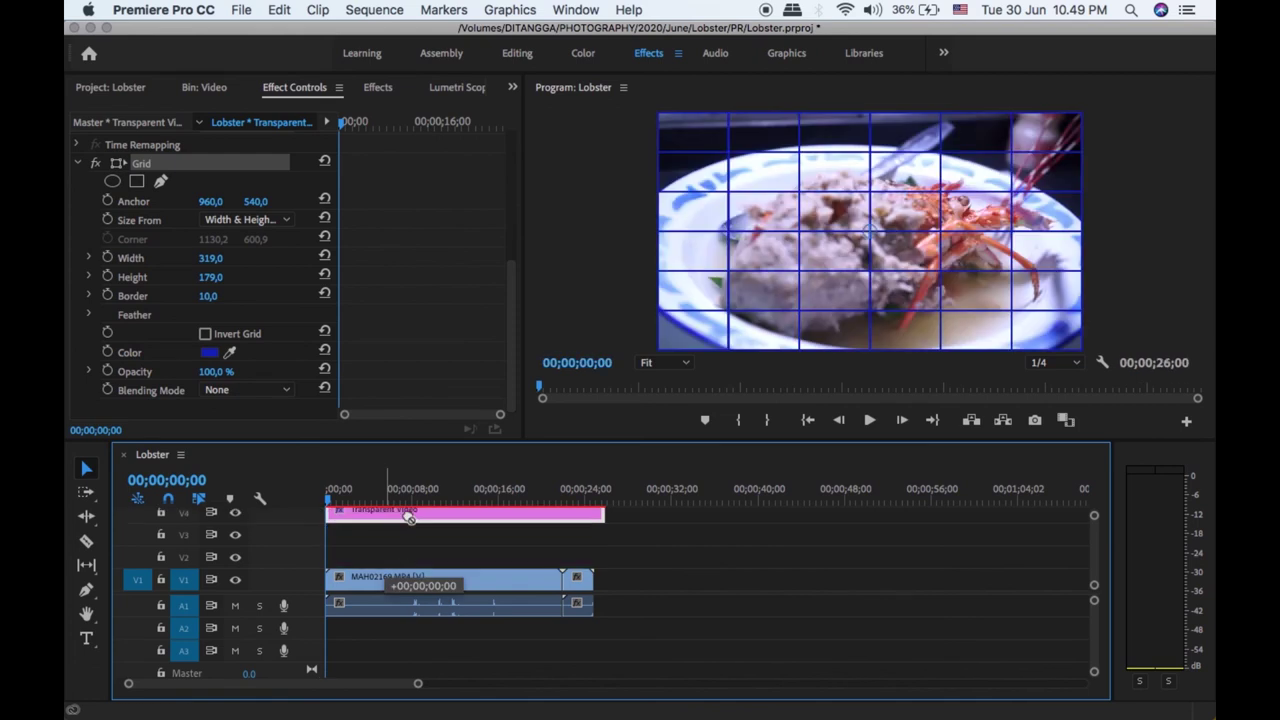
drag(577, 580, 340, 556)
Scale the MAH02168 clip to 30 and move it into one grid cell
click(345, 492)
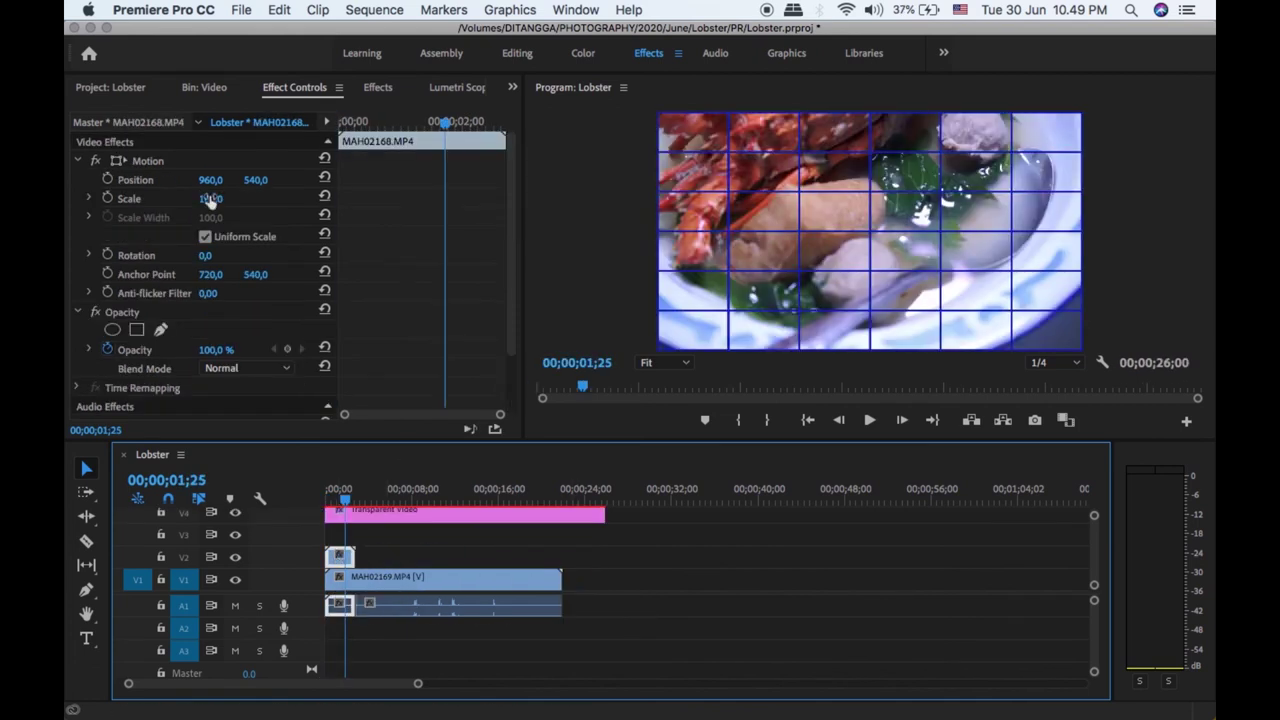
click(211, 199)
text(30)
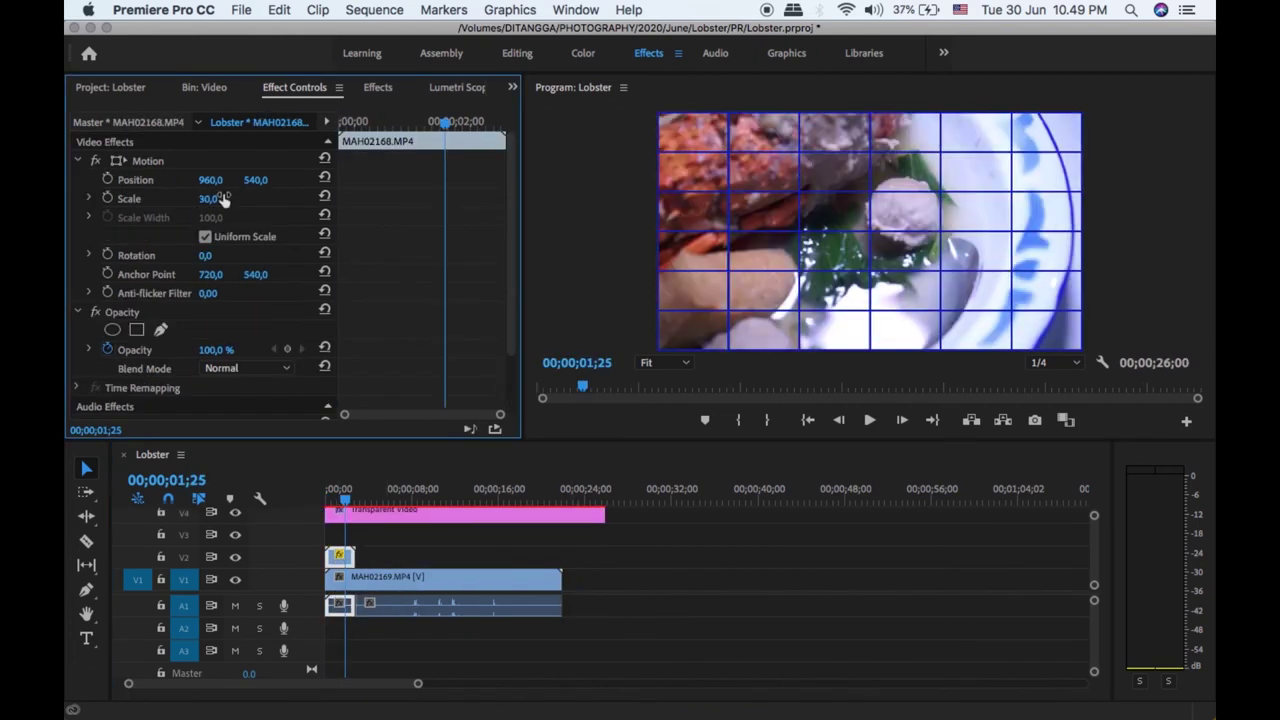
key(Return)
click(116, 163)
drag(900, 222, 882, 232)
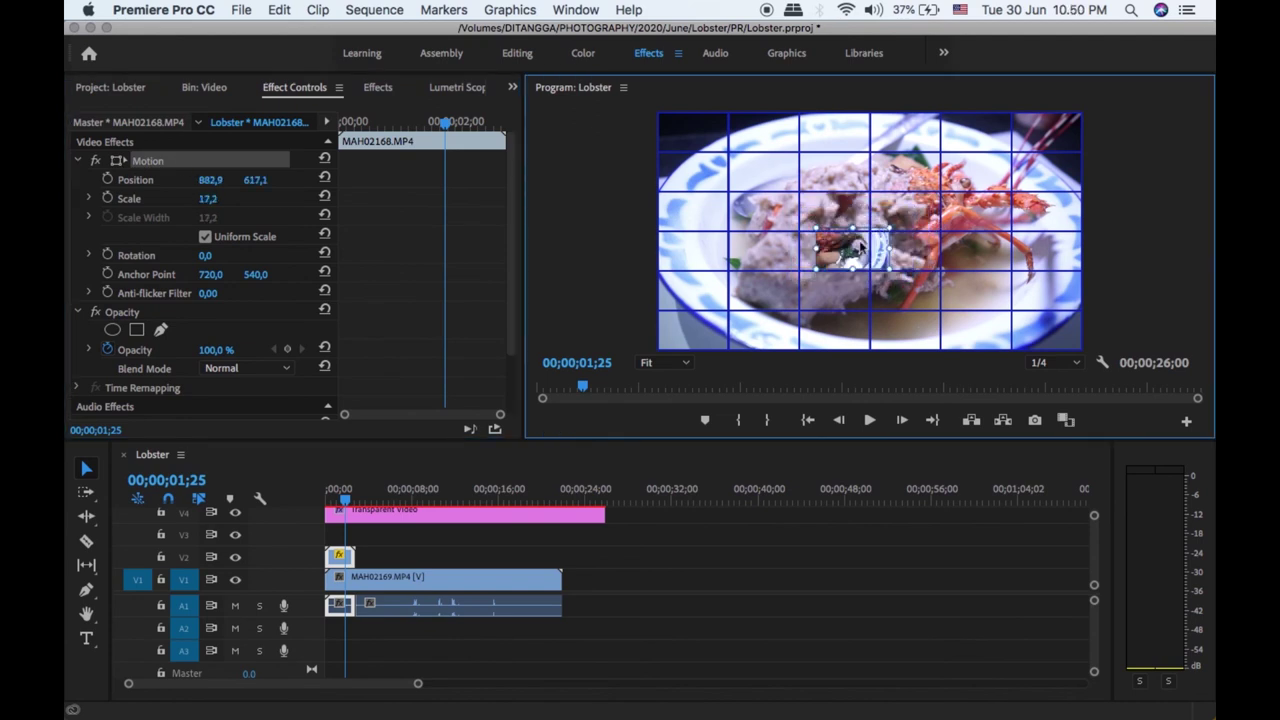
drag(855, 243, 838, 248)
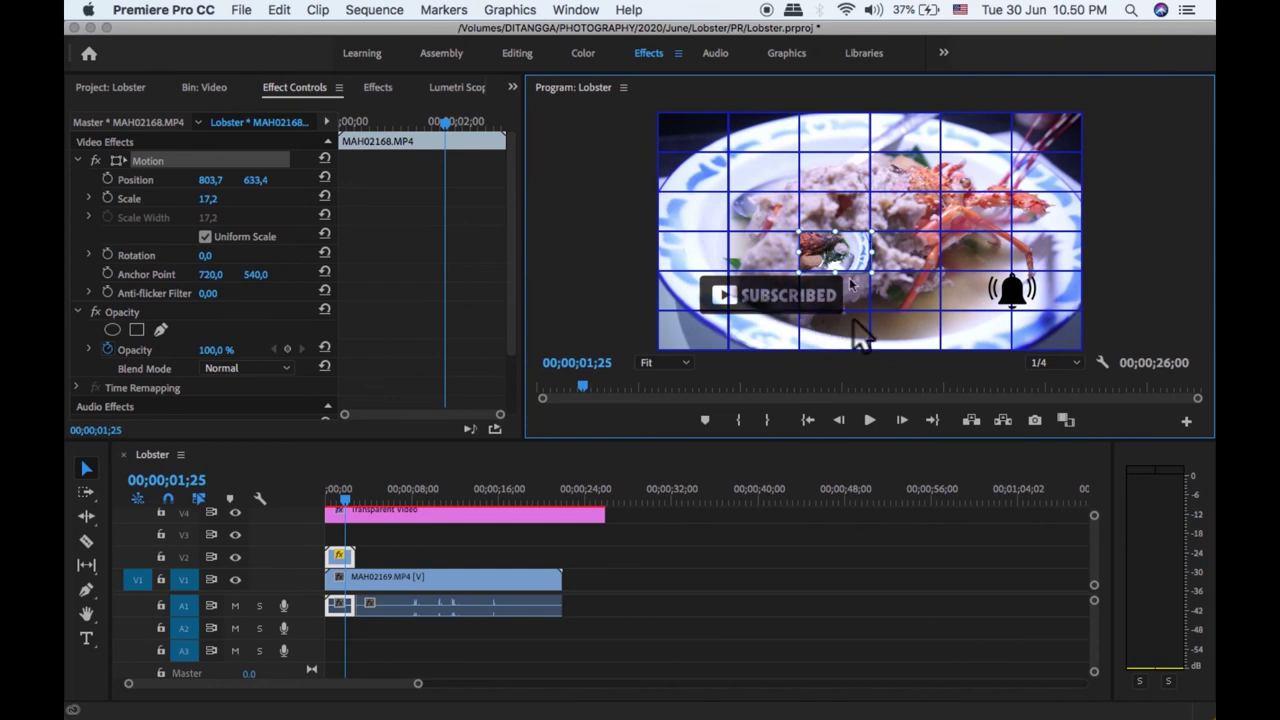
At 100% preview zoom, fine-tune the small clip's size to fill its grid cell
click(683, 364)
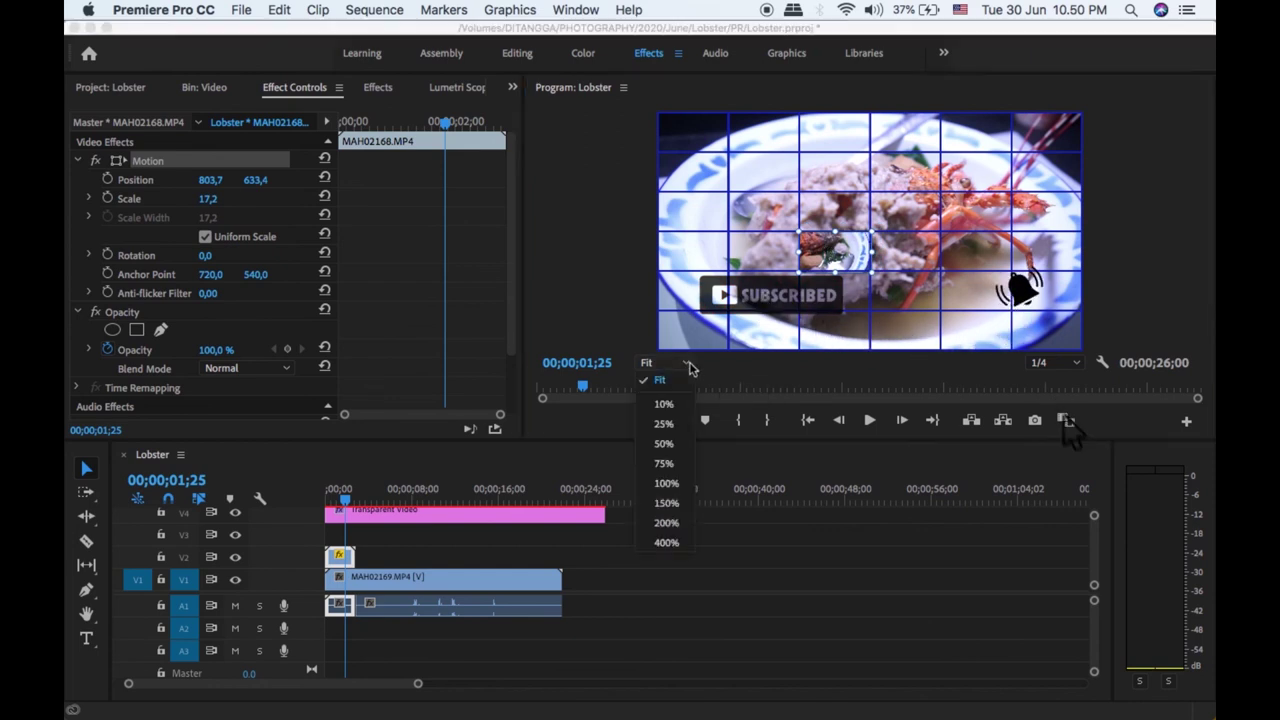
click(662, 482)
scroll(942, 289, down, 3)
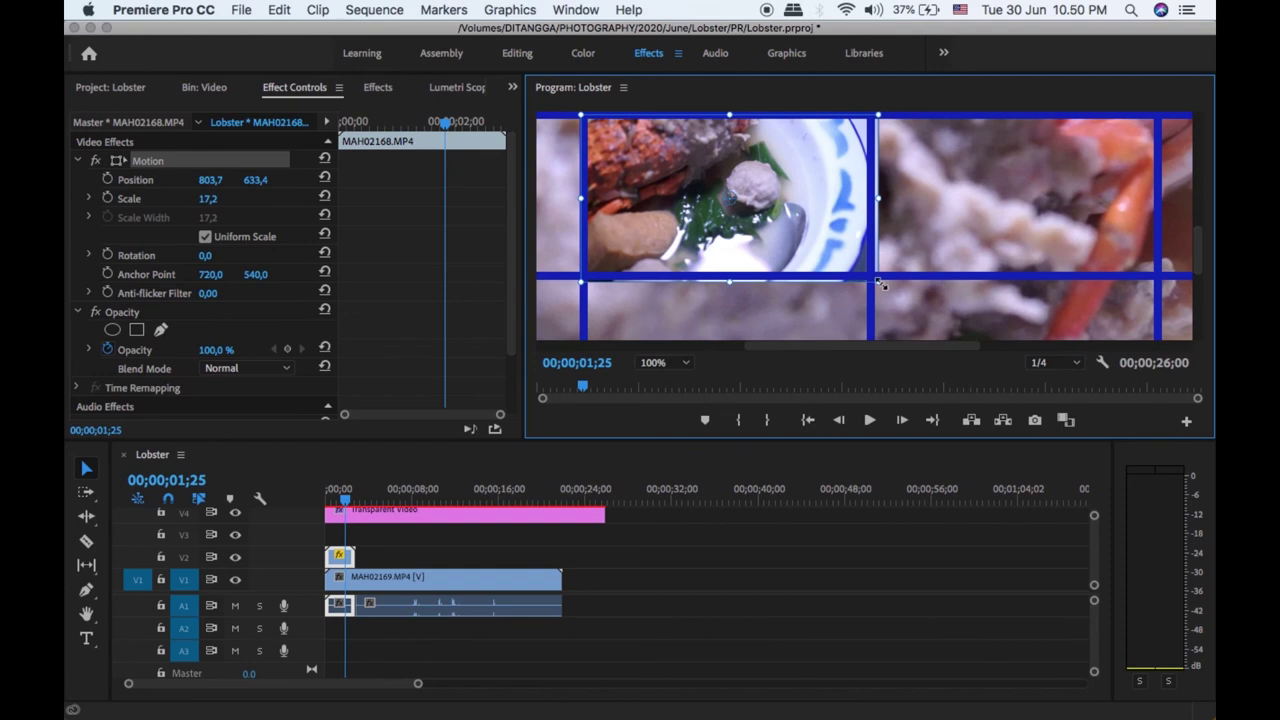
drag(880, 285, 866, 273)
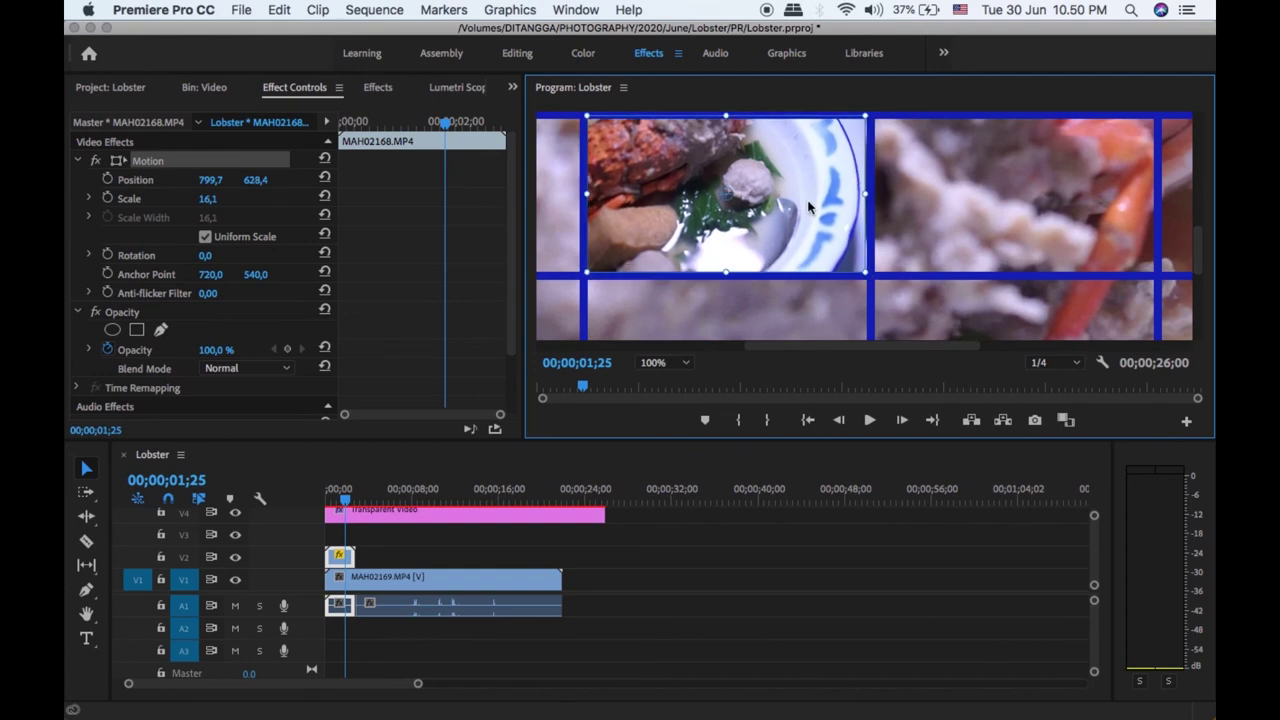
drag(866, 270, 872, 276)
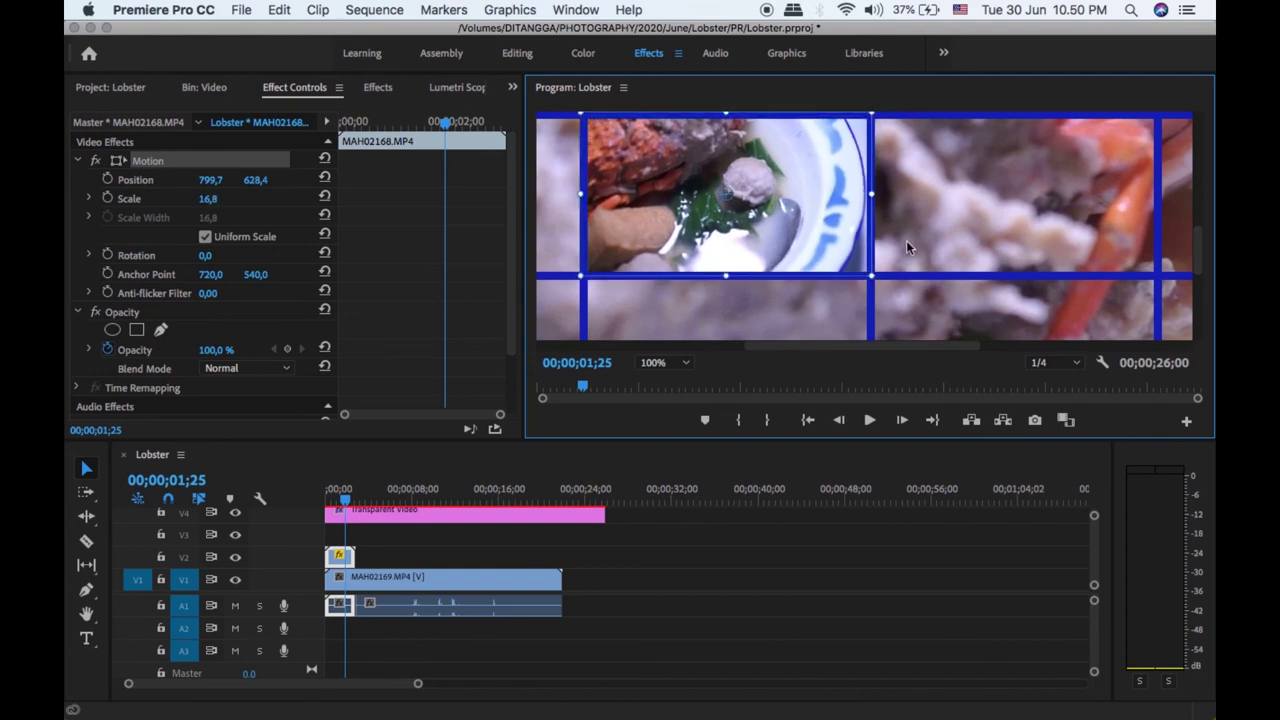
click(940, 252)
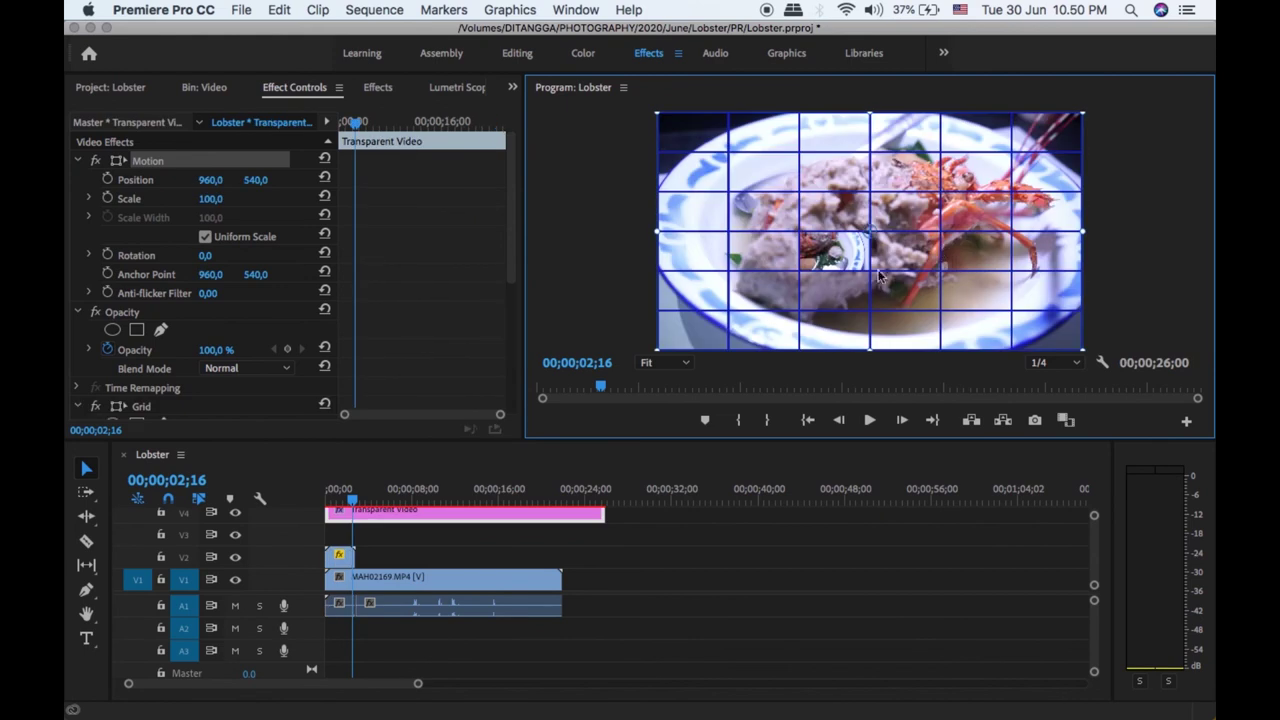